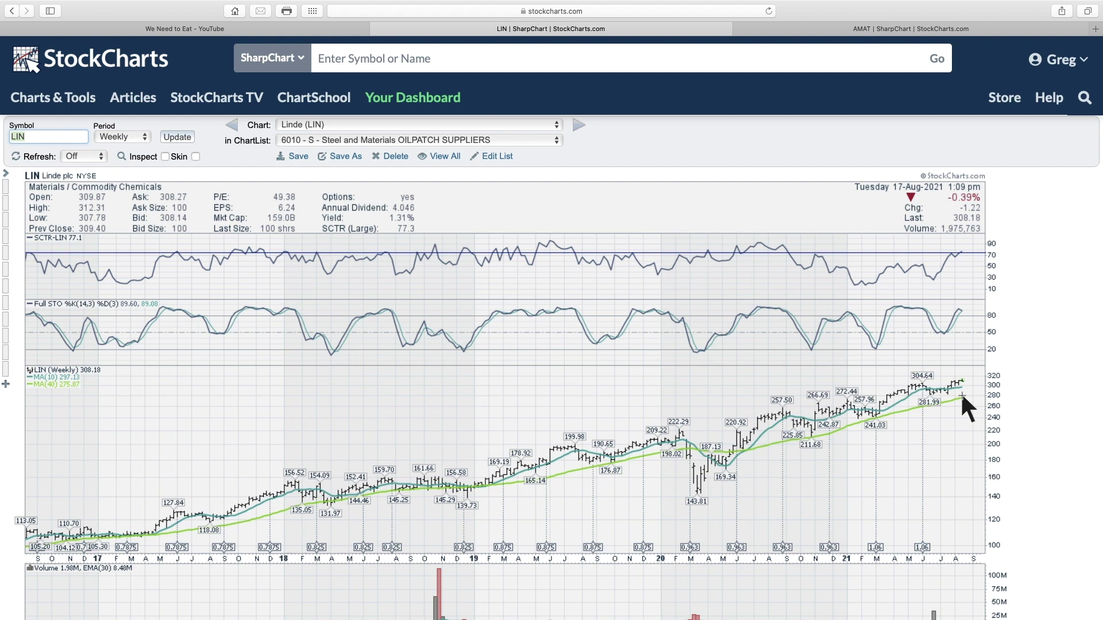
- Examine the indicators on the Linde (LIN) weekly chart and return to the ChartList's CandleGlance page
scroll(963, 396, down, 1)
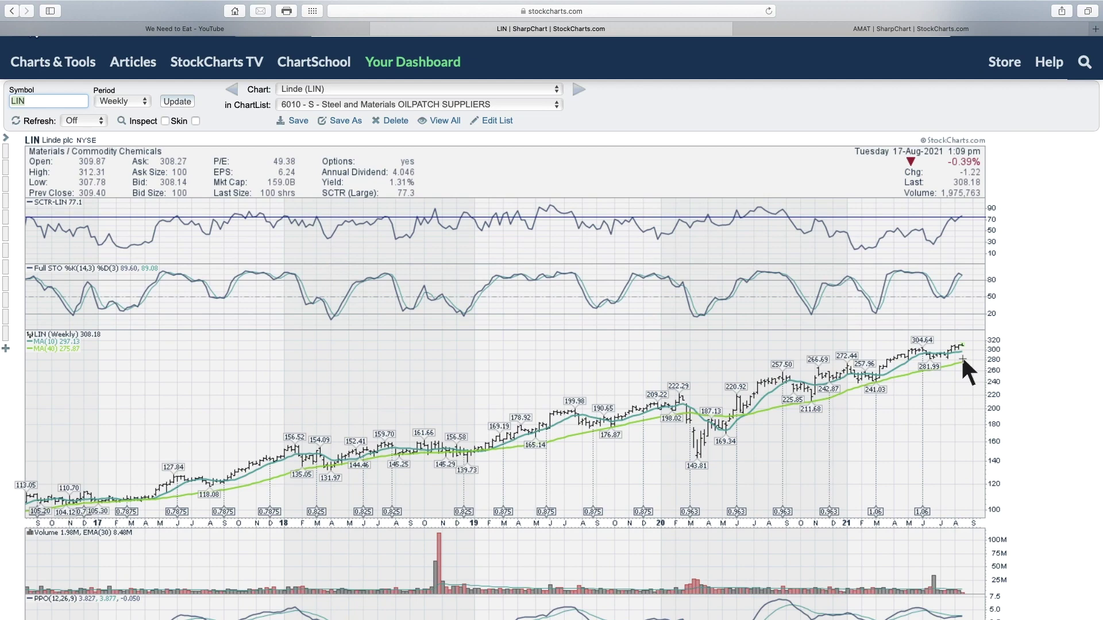
scroll(963, 361, down, 1)
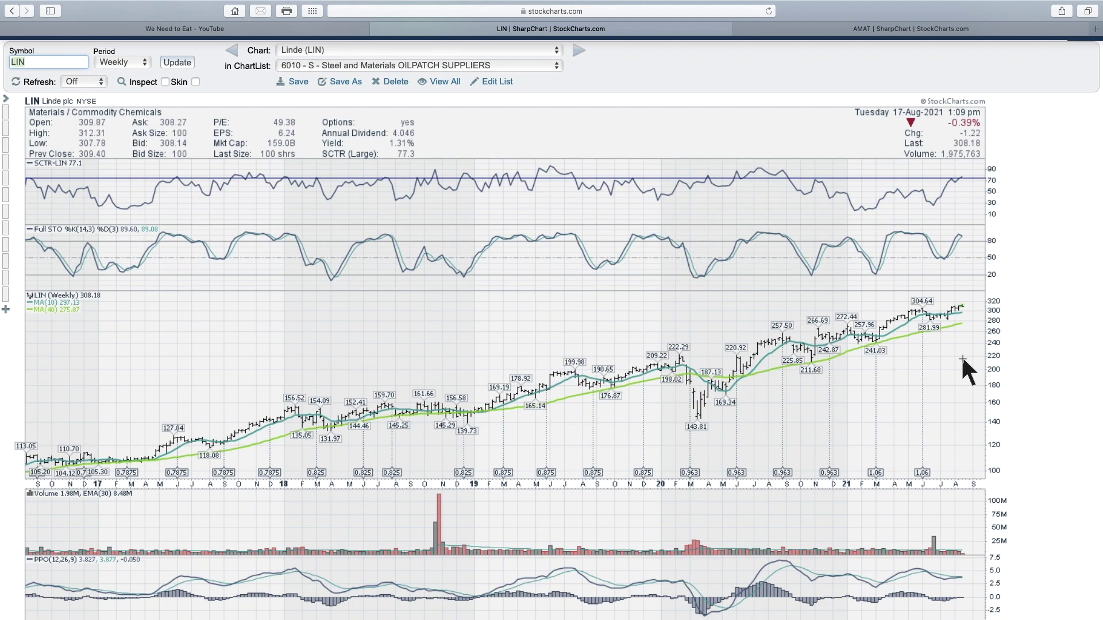
scroll(963, 360, down, 1)
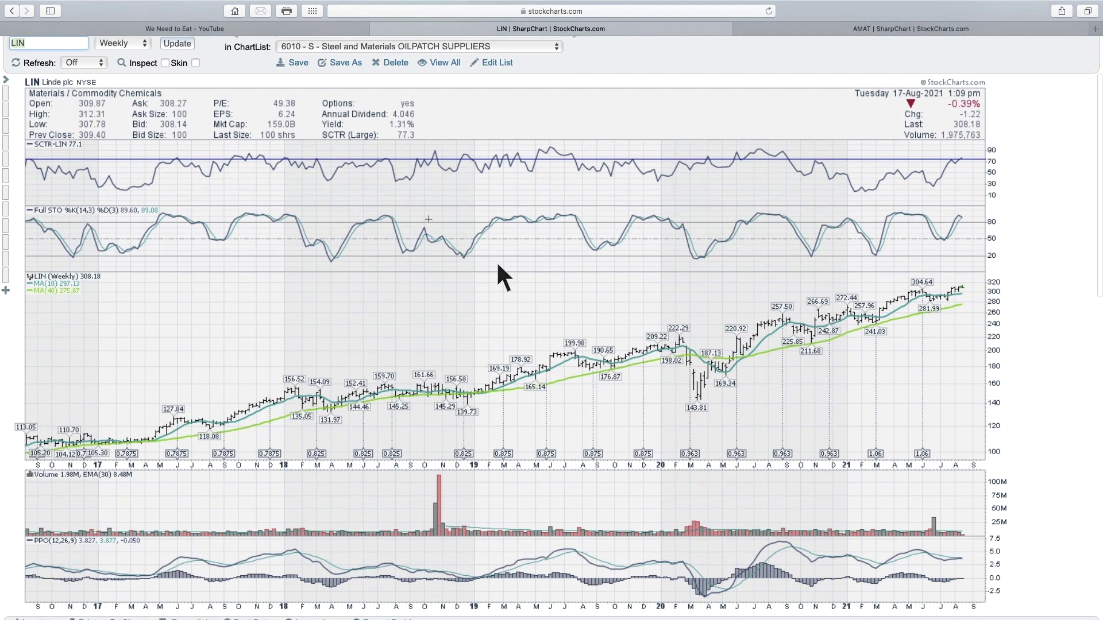
click(11, 11)
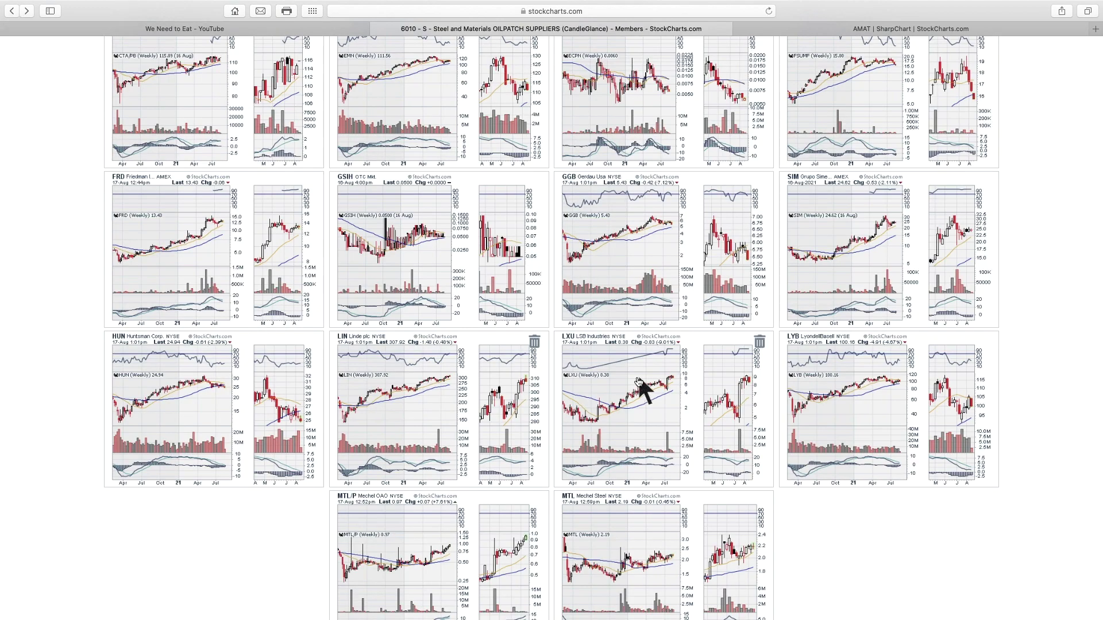
- Look over the CandleGlance mini charts and switch the 6010 - S - Steel and Materials OILPATCH SUPPLIERS list to Summary view
scroll(634, 395, down, 2)
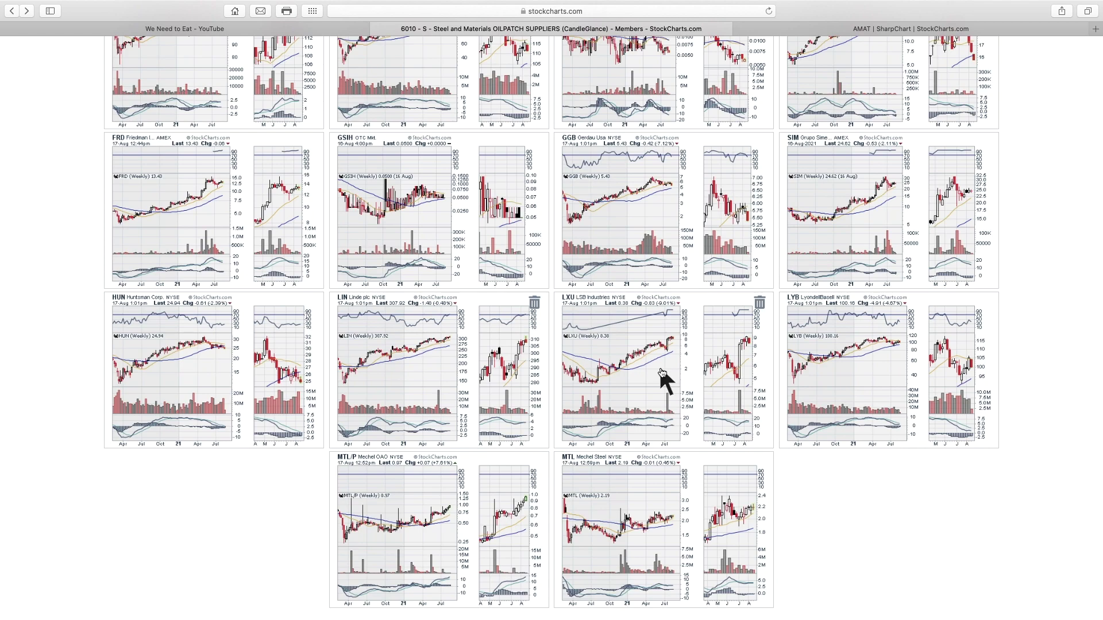
scroll(664, 380, up, 15)
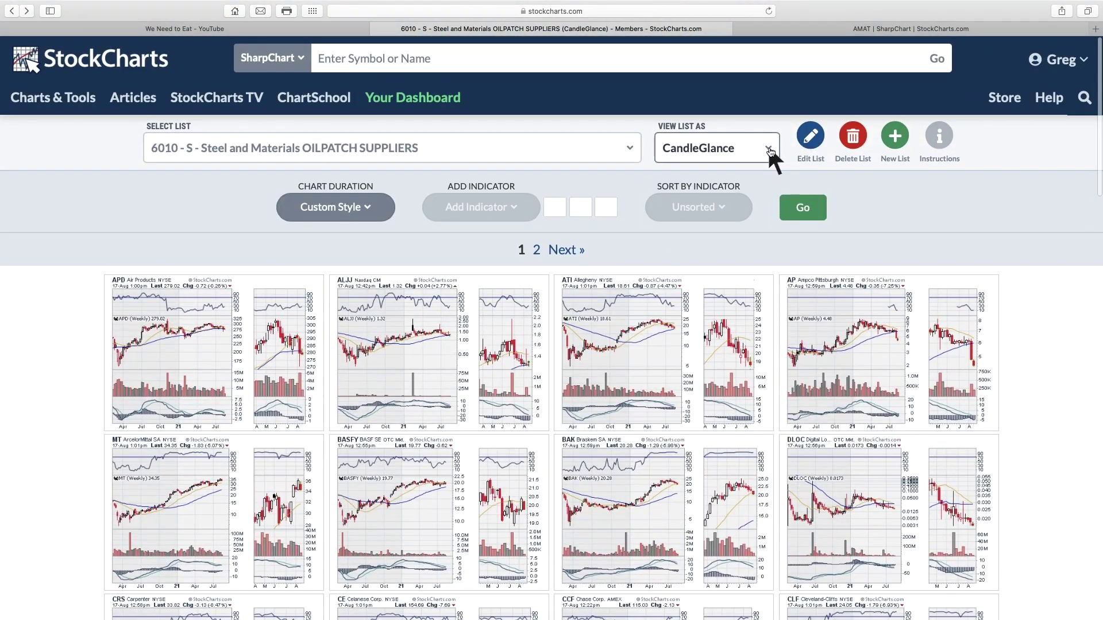
click(767, 156)
click(744, 183)
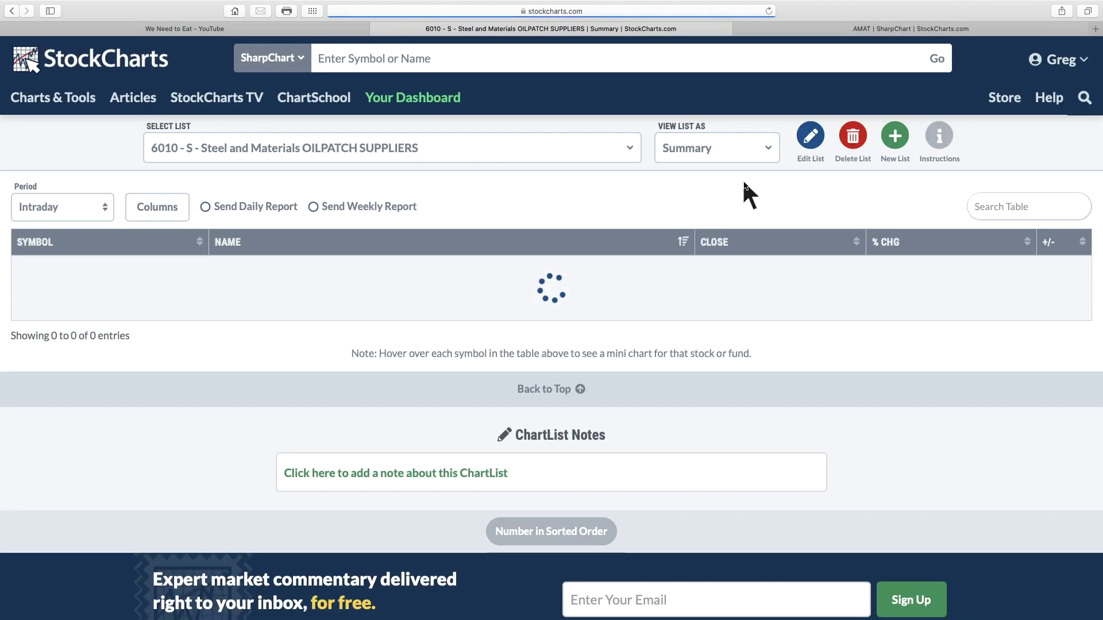
- Add the SCTR column to the summary table and sort the stocks by SCTR from highest to lowest
click(164, 215)
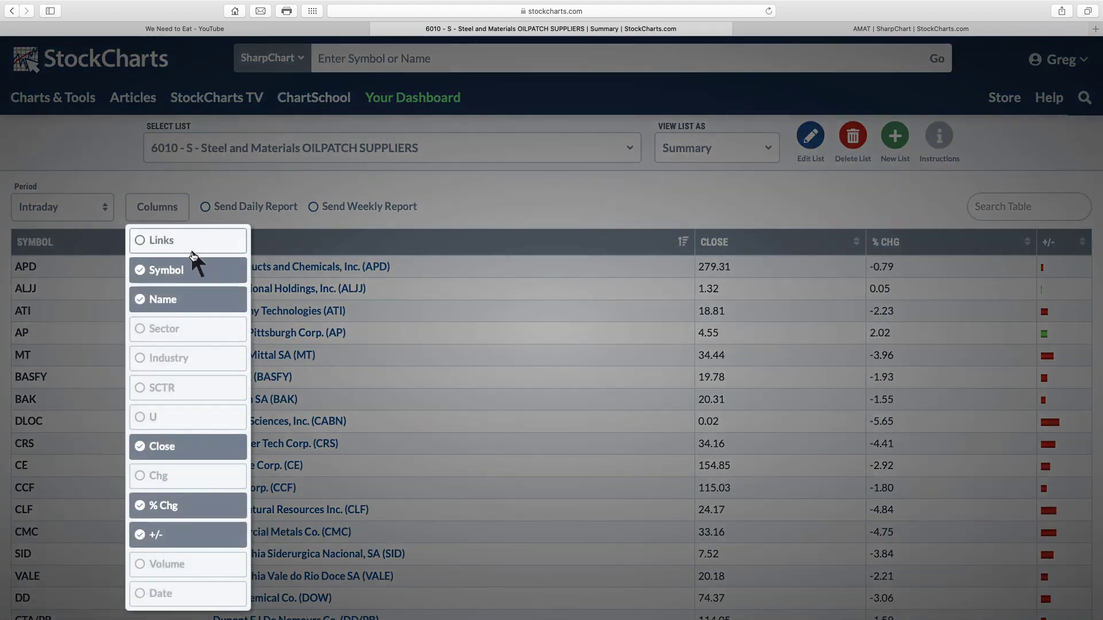
click(190, 388)
click(701, 241)
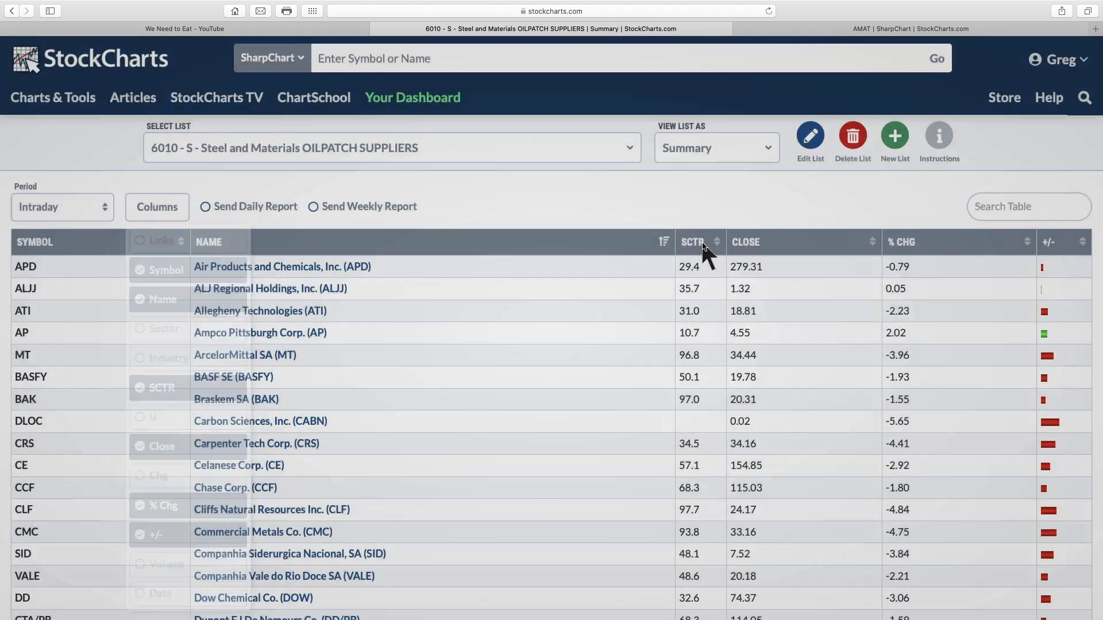
click(701, 241)
- Examine the SCTR ranking and percentage changes of the stocks throughout the summary table
scroll(702, 244, down, 5)
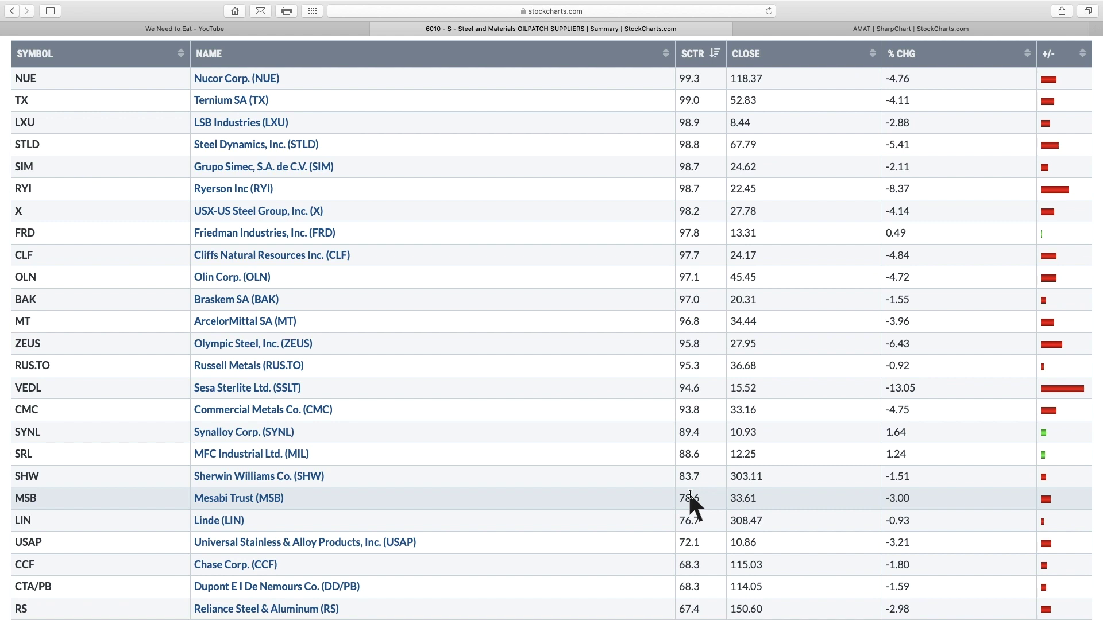
scroll(688, 491, up, 3)
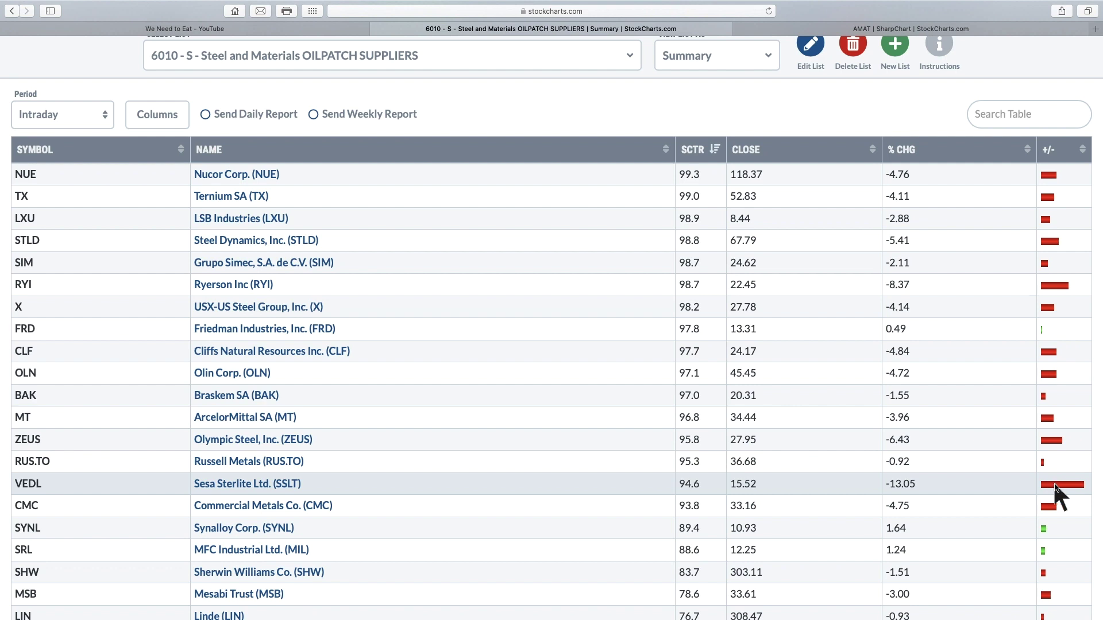
scroll(692, 571, down, 2)
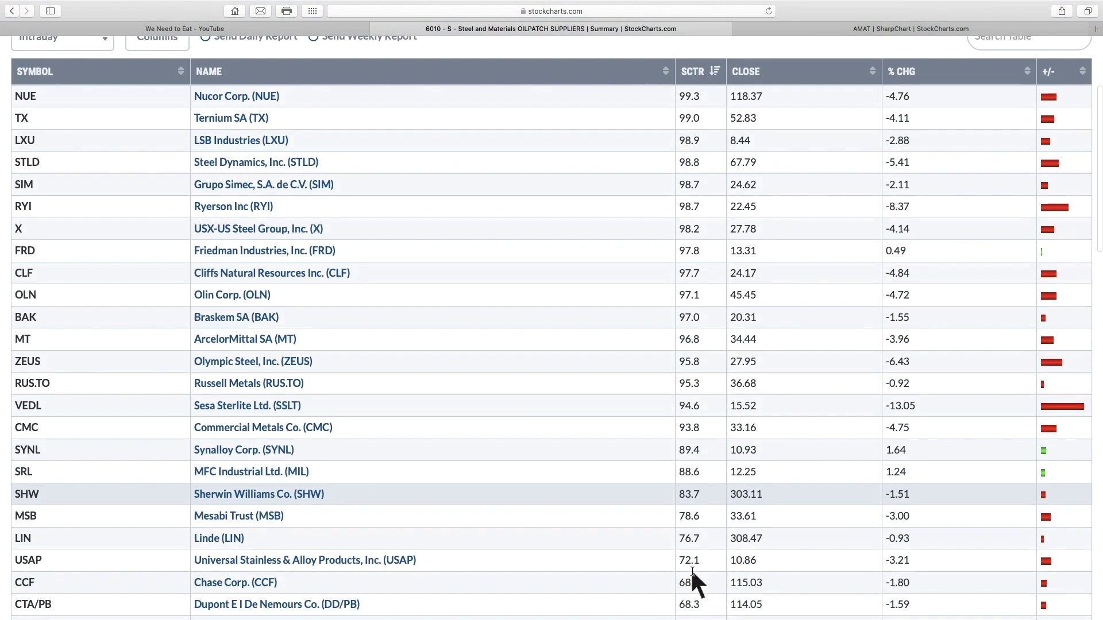
scroll(692, 573, down, 5)
scroll(692, 572, down, 8)
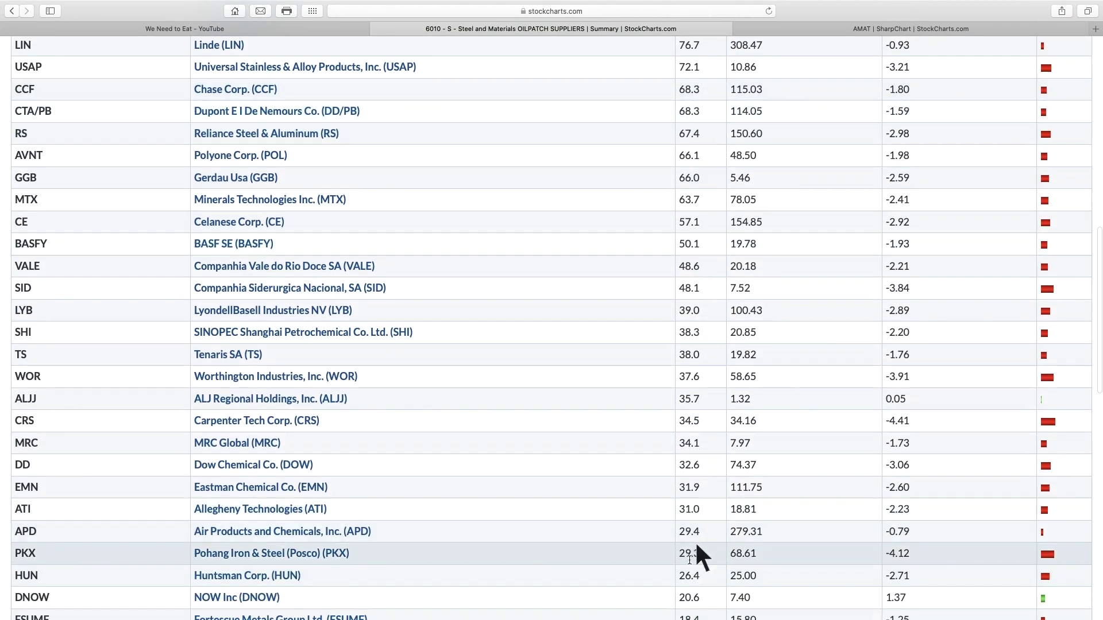
scroll(689, 574, down, 7)
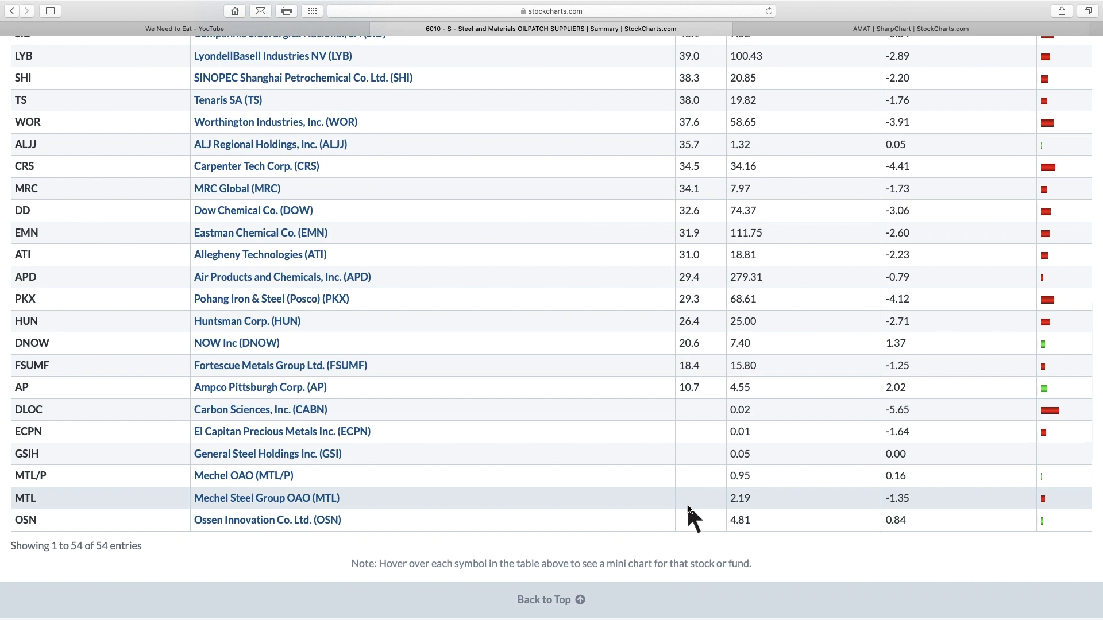
scroll(689, 508, up, 5)
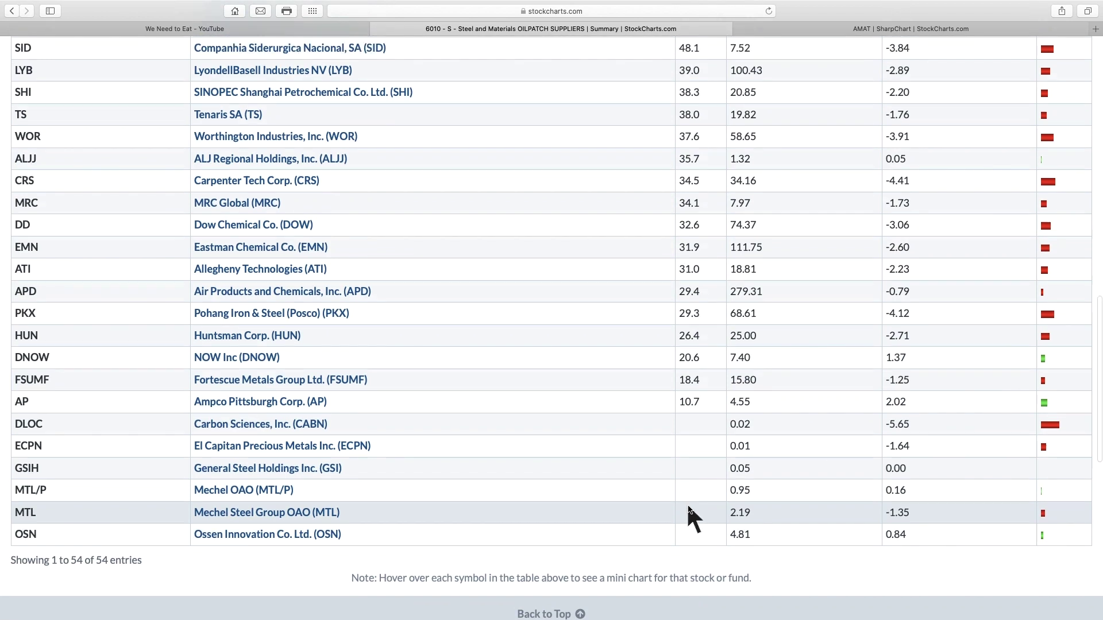
scroll(688, 505, up, 8)
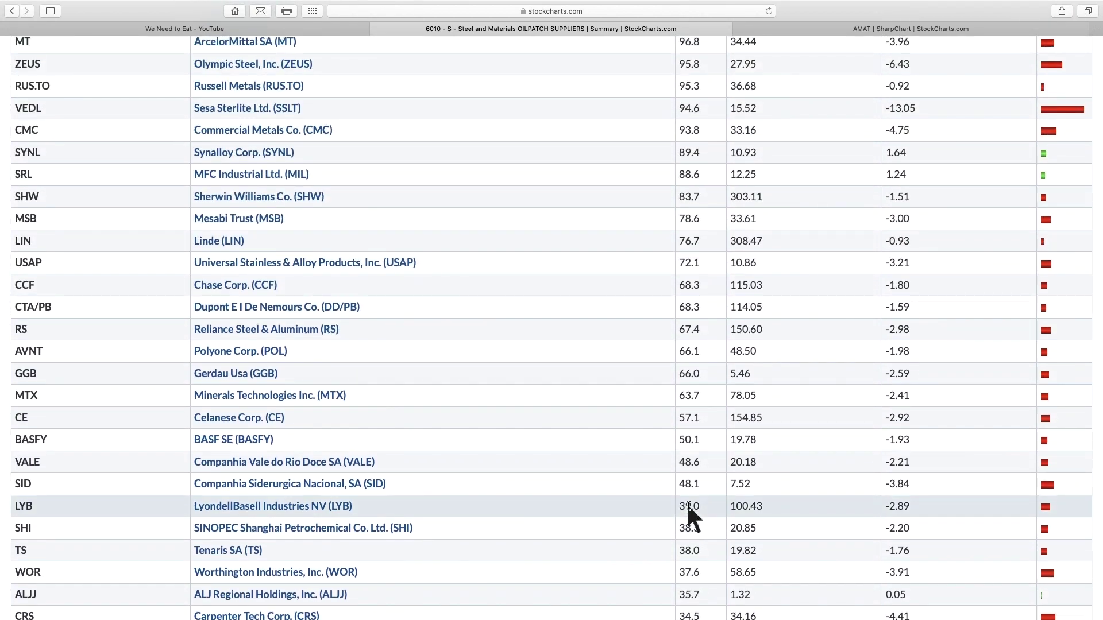
scroll(688, 506, down, 6)
scroll(687, 502, down, 3)
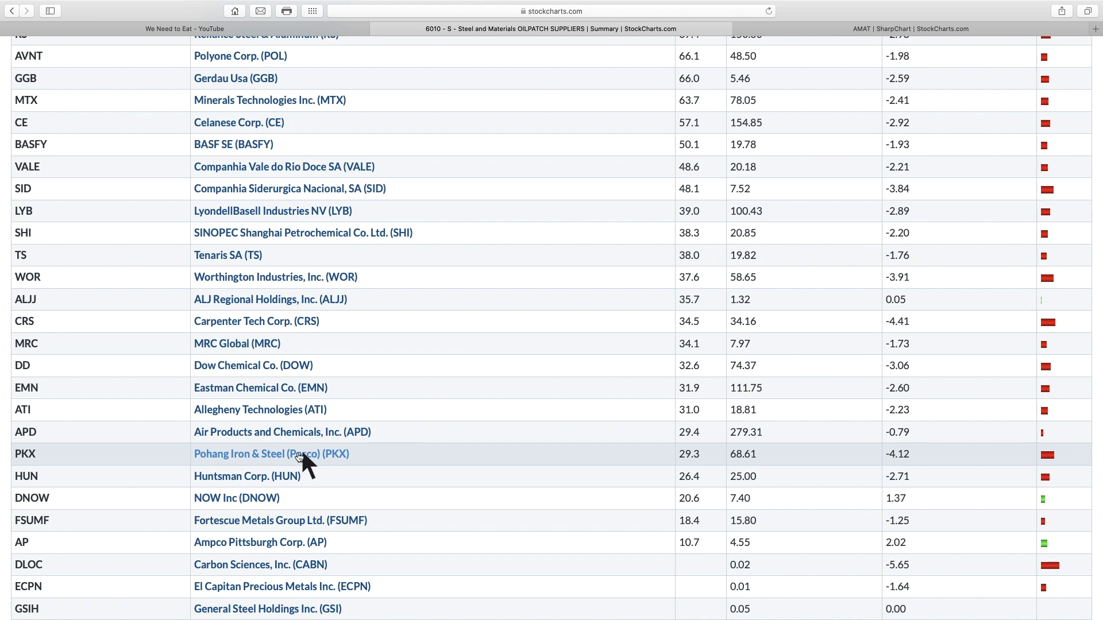
- Open the Huntsman Corp. (HUN) weekly chart from the summary table and examine its price trend and indicators
click(250, 477)
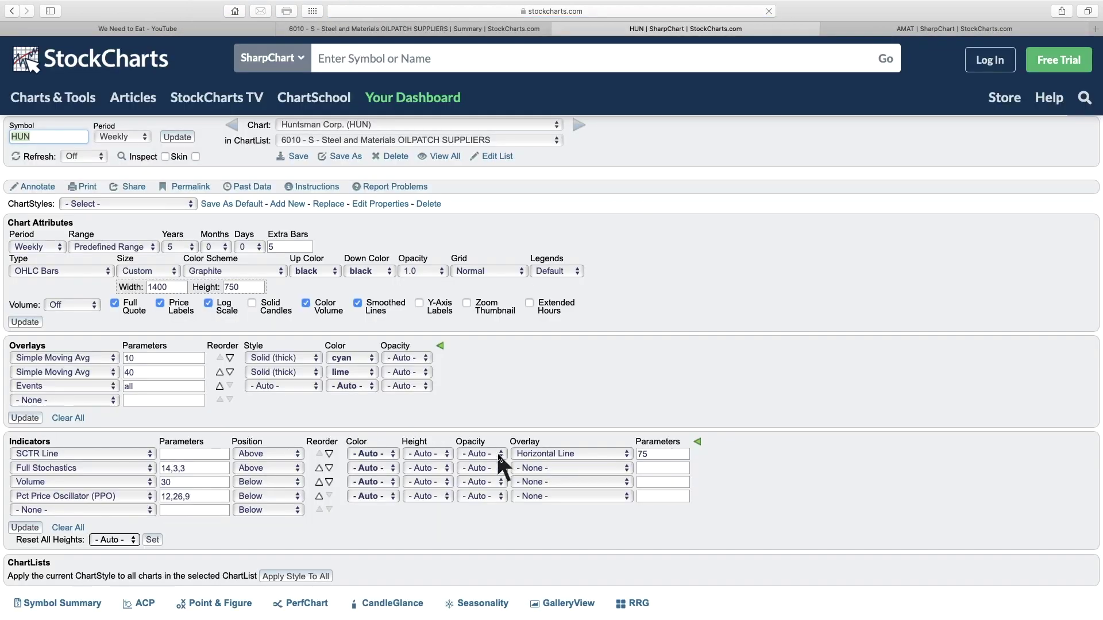
scroll(496, 453, down, 2)
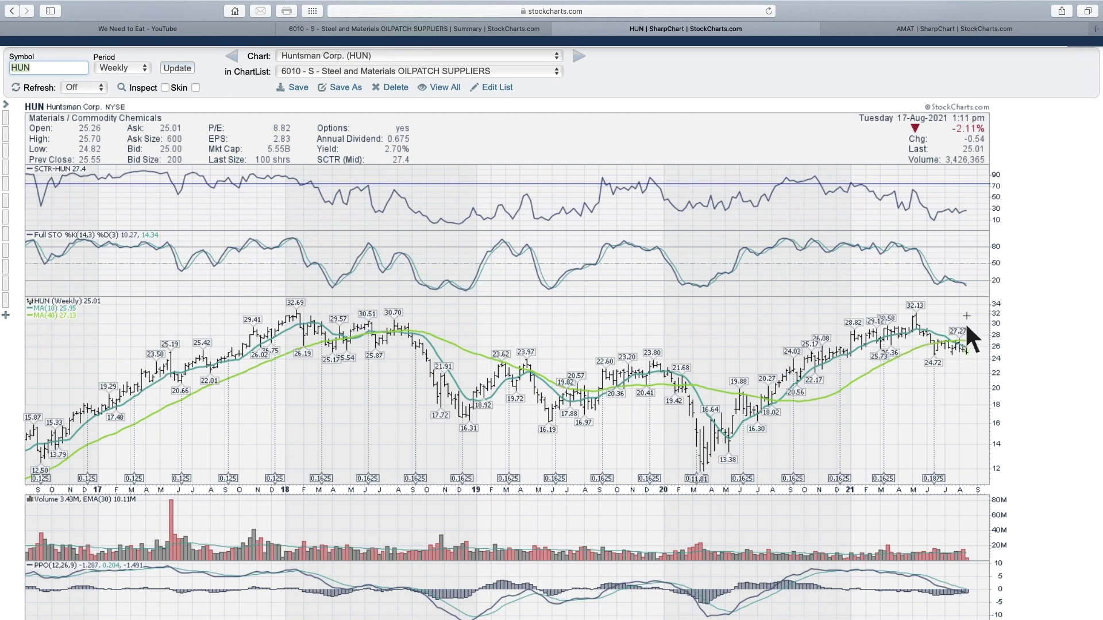
scroll(985, 368, down, 3)
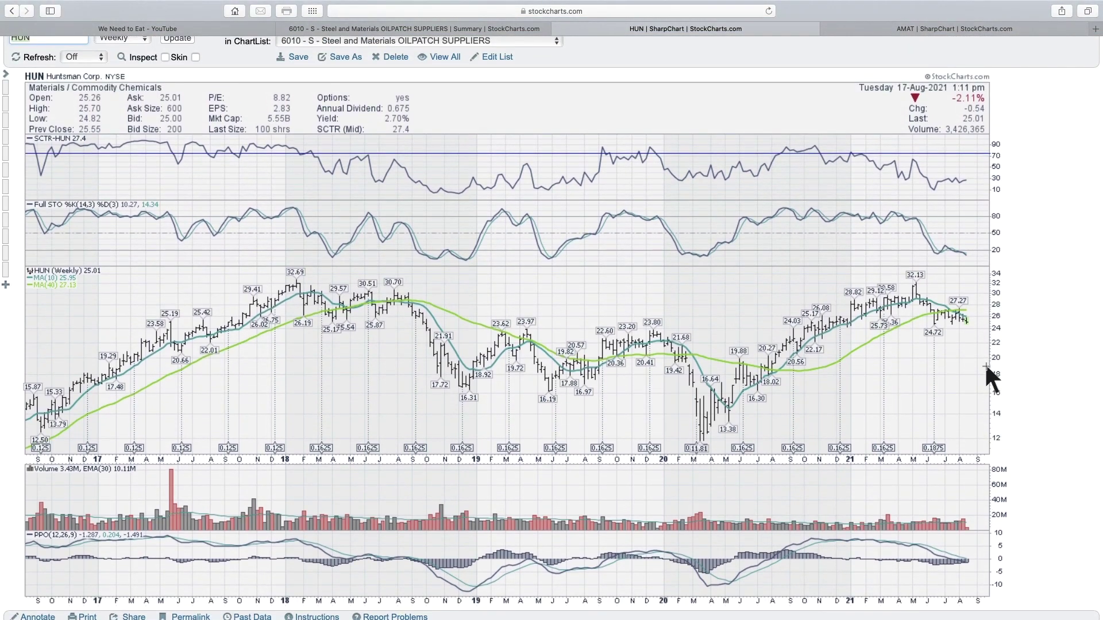
scroll(710, 294, up, 3)
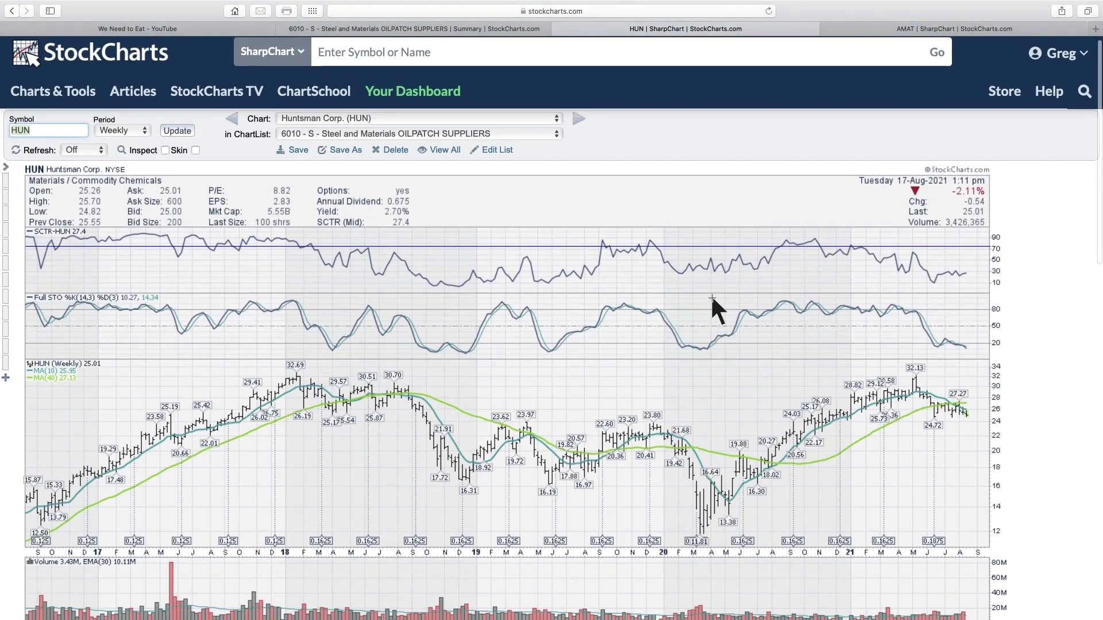
- View all charts in the list at 10 per page and examine the APD, ALJJ, ATI and AP weekly charts
click(444, 150)
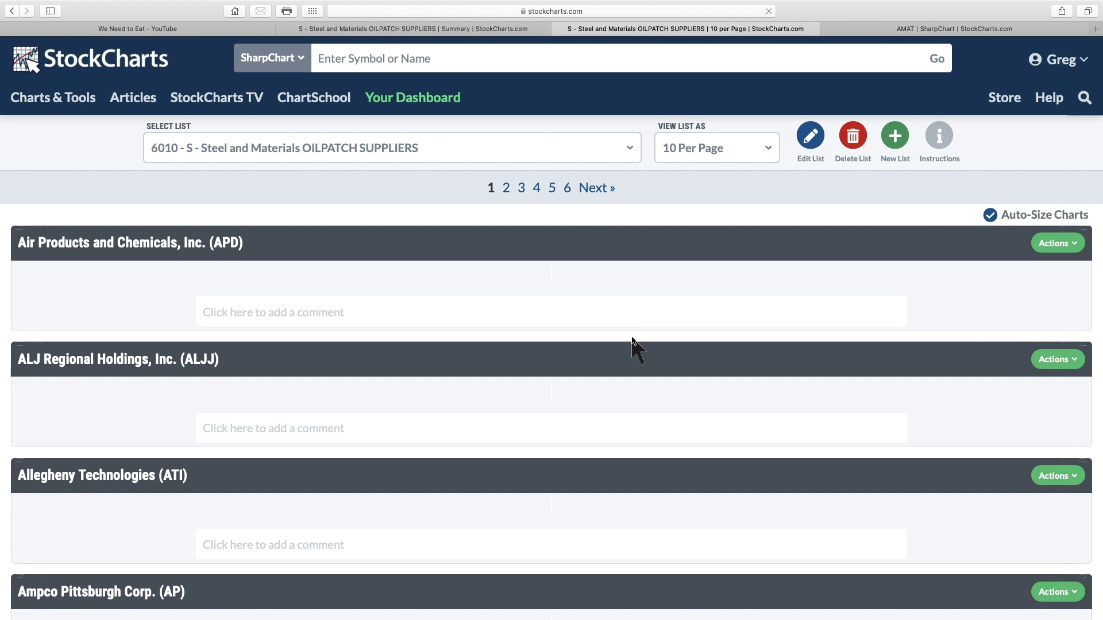
scroll(632, 339, down, 3)
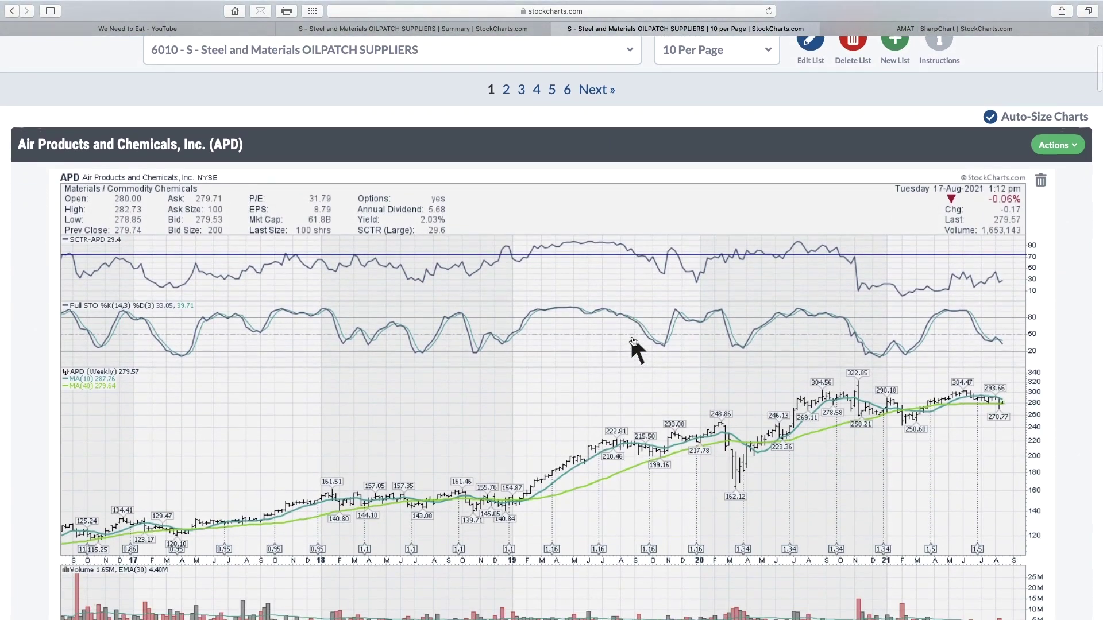
scroll(604, 313, down, 1)
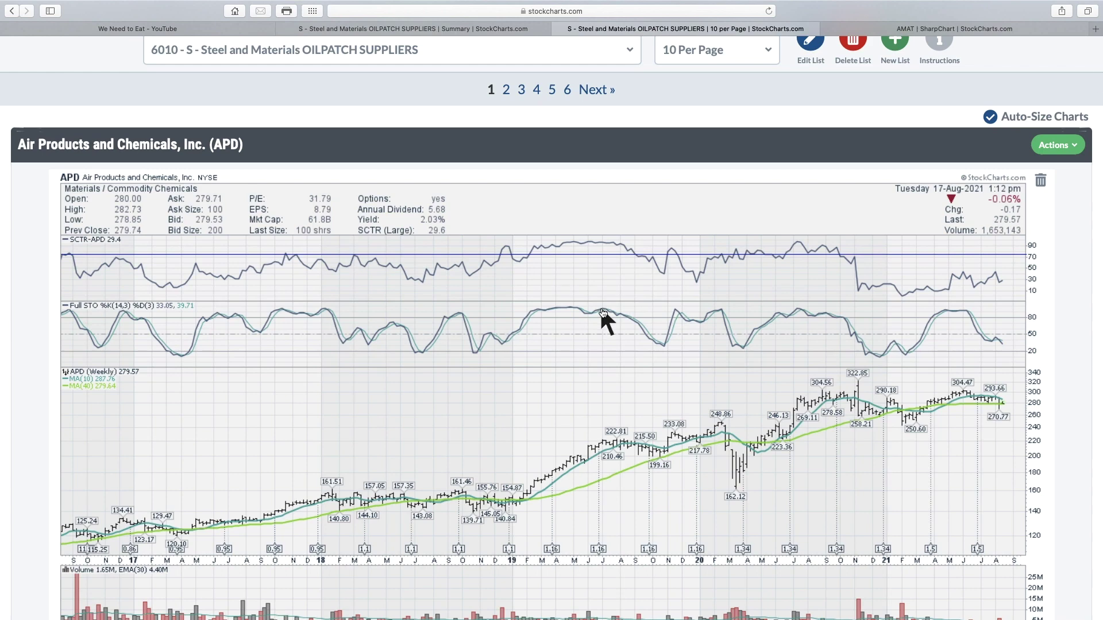
scroll(603, 313, down, 6)
scroll(604, 320, up, 4)
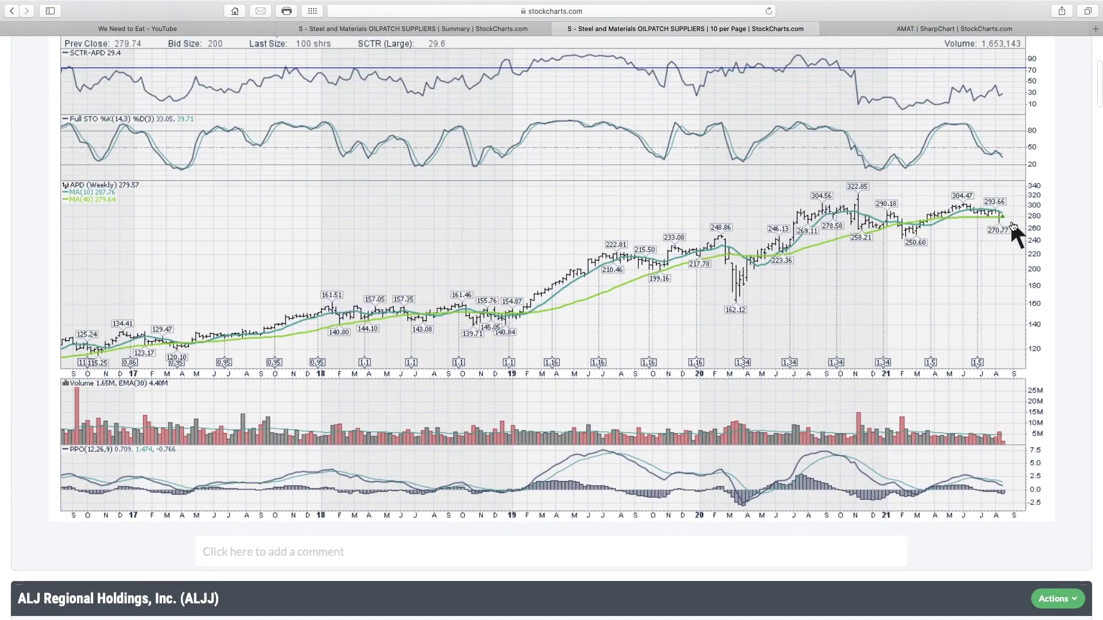
scroll(1014, 227, down, 8)
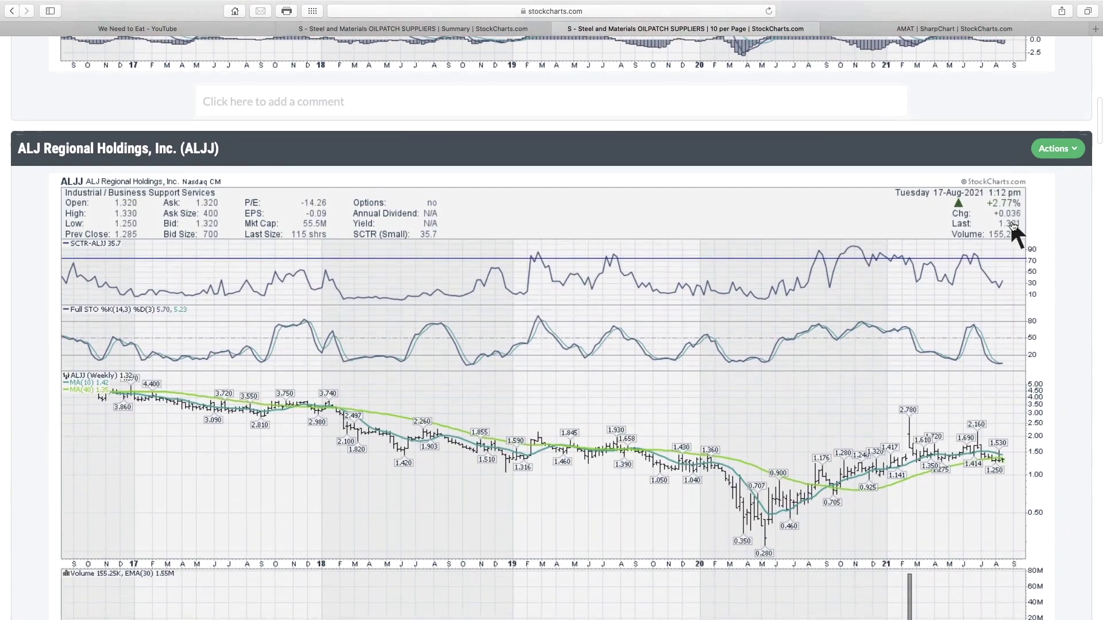
scroll(1014, 227, down, 1)
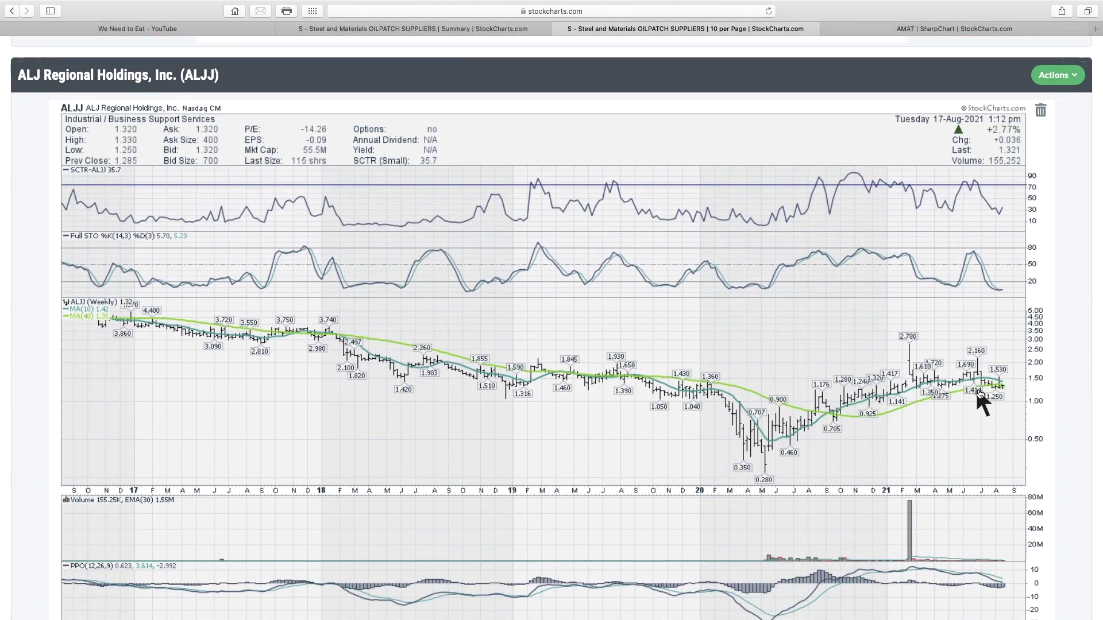
scroll(980, 392, down, 8)
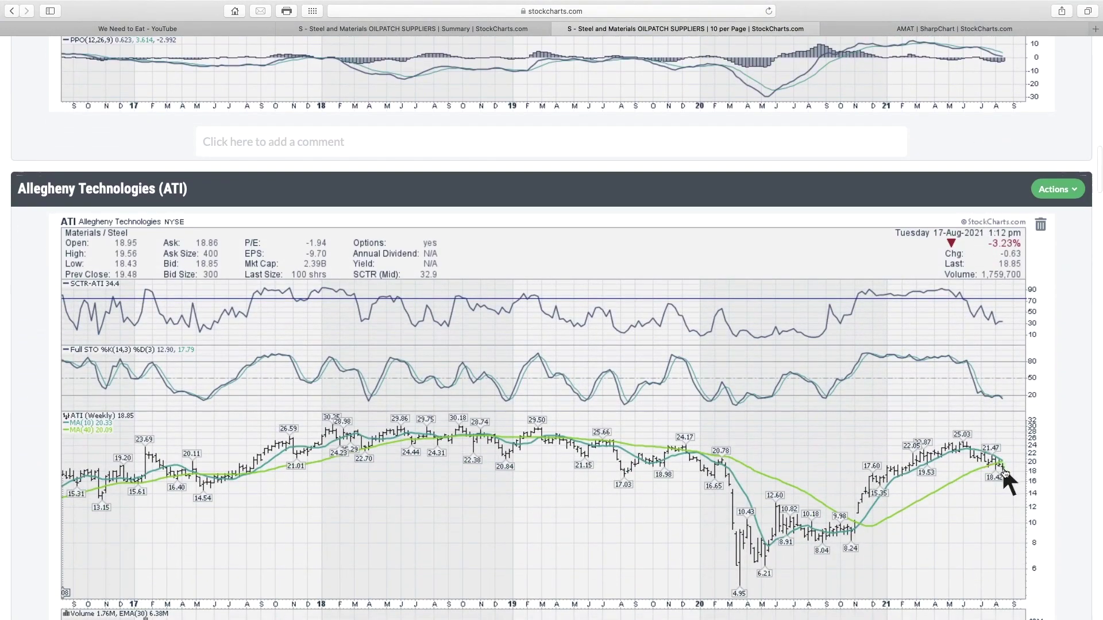
scroll(1005, 471, down, 7)
scroll(1007, 480, down, 3)
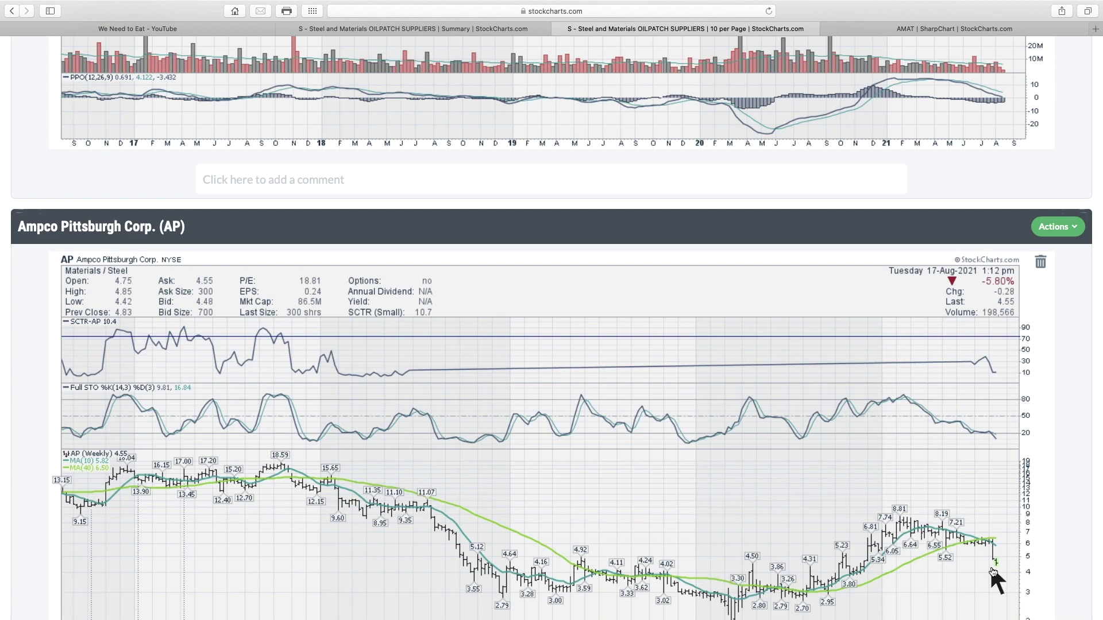
- Open the Steel and Materials ChartList in its edit view to look over its entries
scroll(997, 580, up, 20)
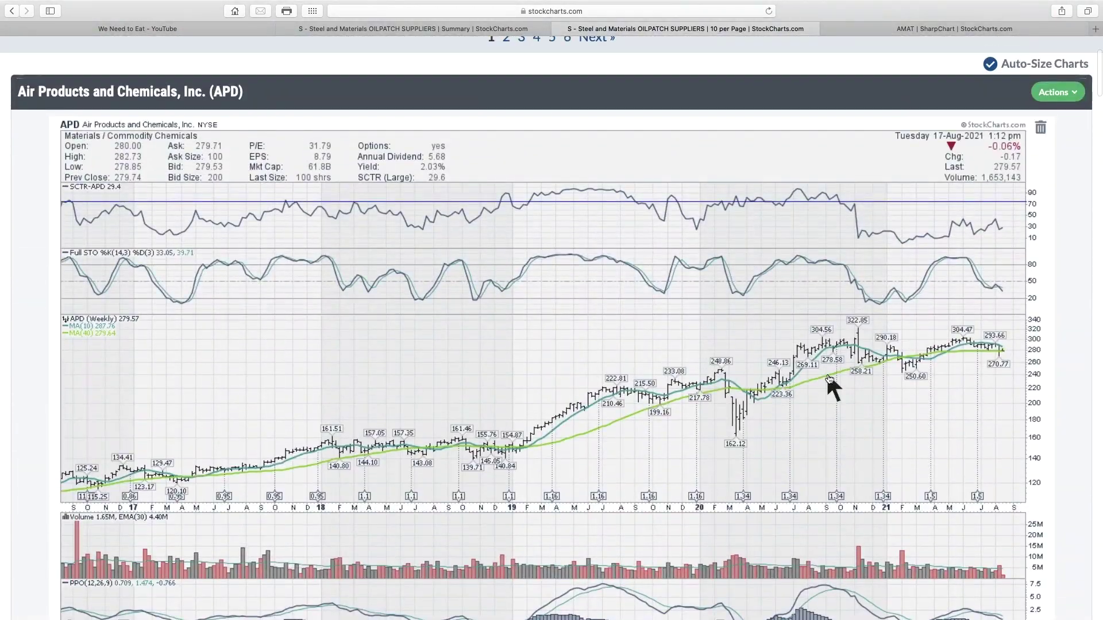
scroll(831, 387, up, 3)
click(811, 144)
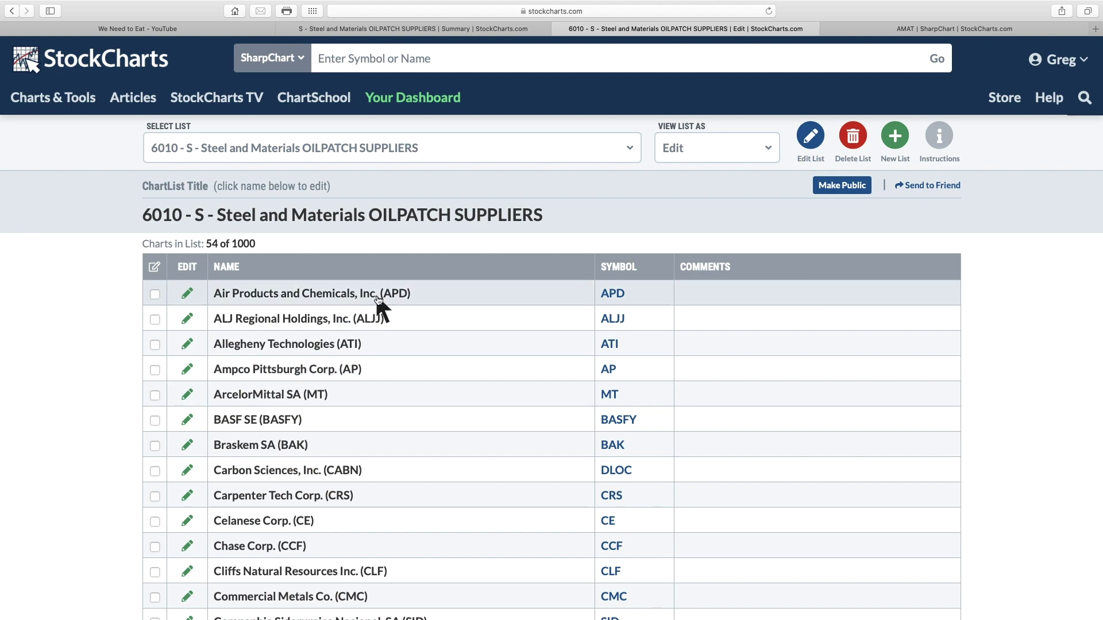
- Return the ChartList to Summary view and sort the stocks by closing price from highest to lowest
click(772, 152)
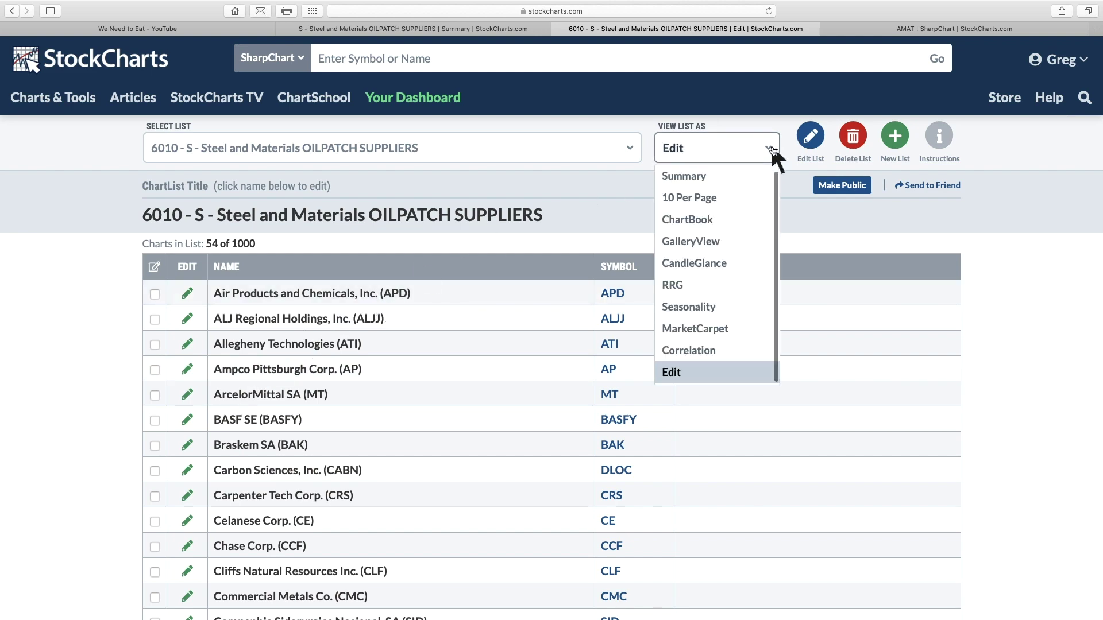
click(754, 178)
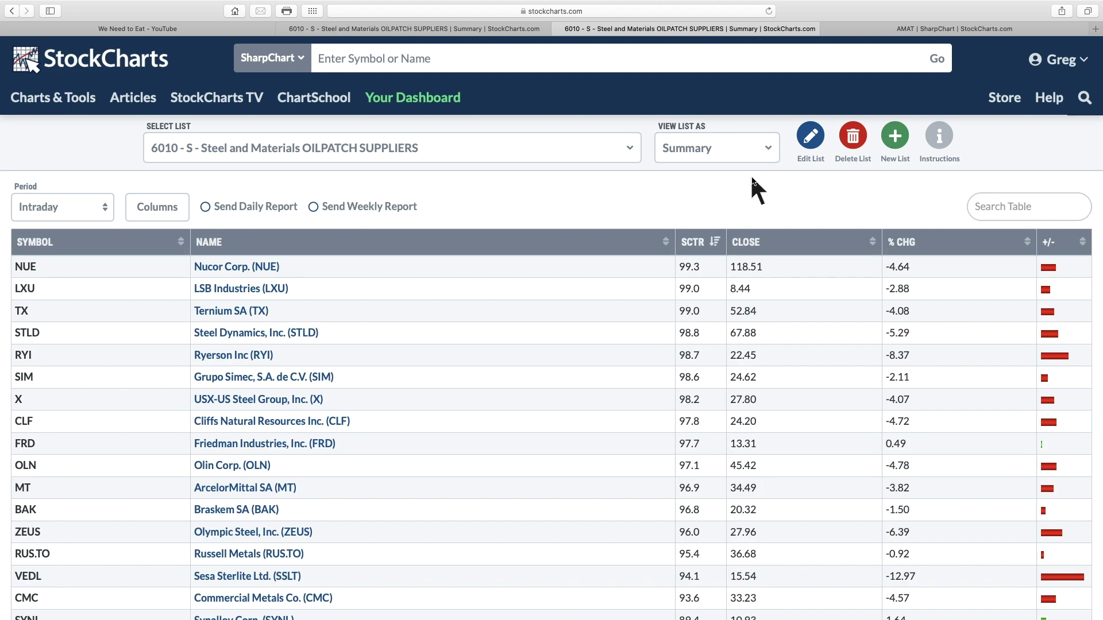
click(754, 242)
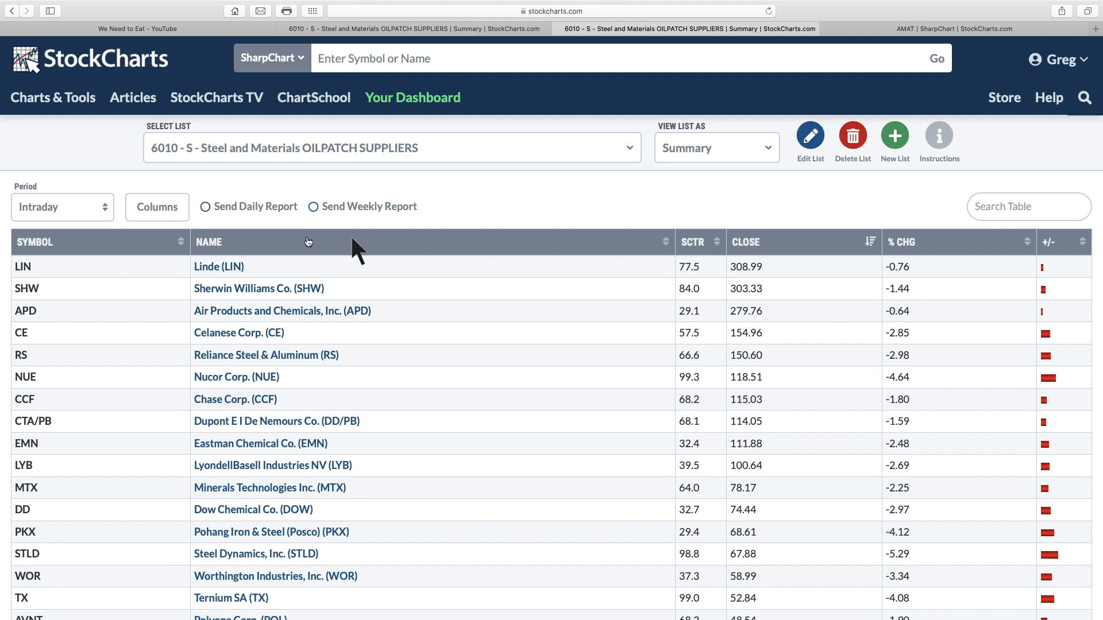
- Set the summary period to One Month and rank the stocks by percentage change, first by largest gains, then by largest losses
click(104, 206)
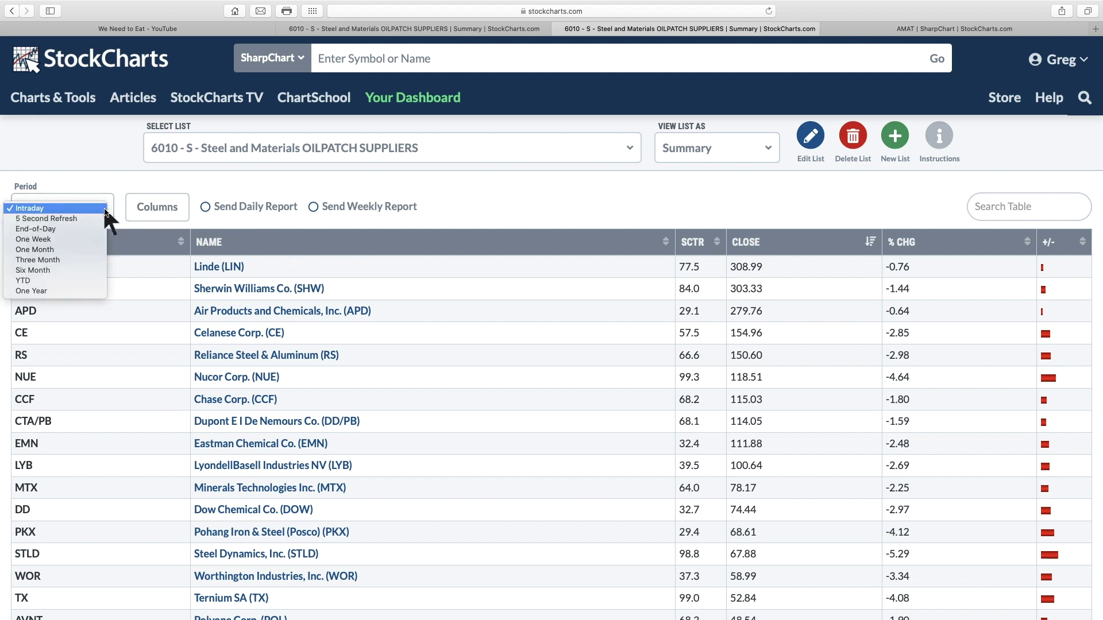
click(91, 251)
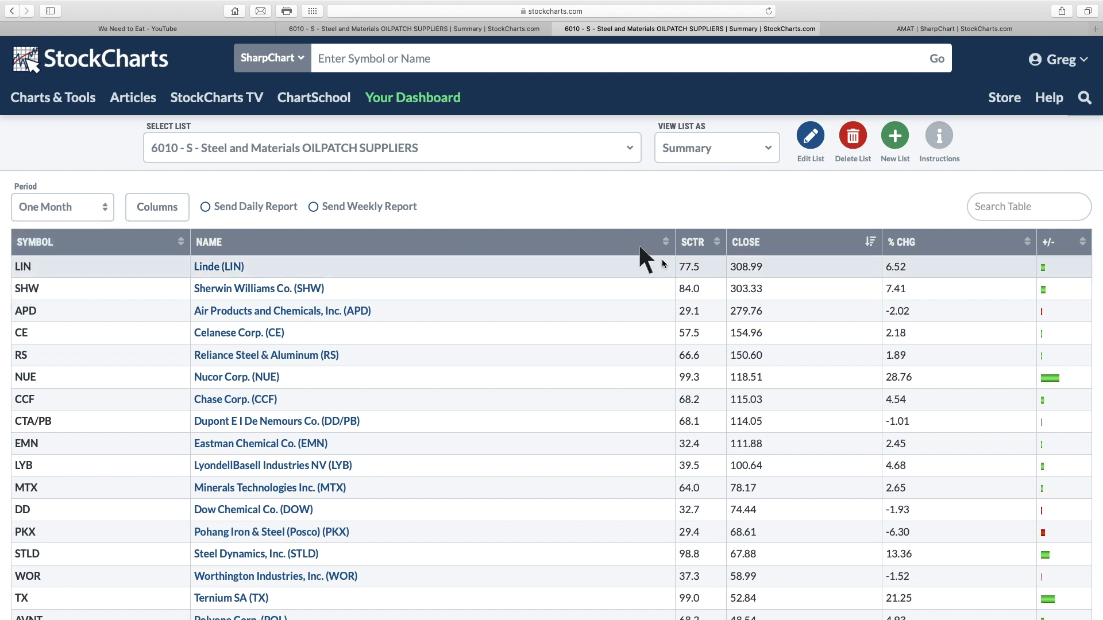
click(1053, 249)
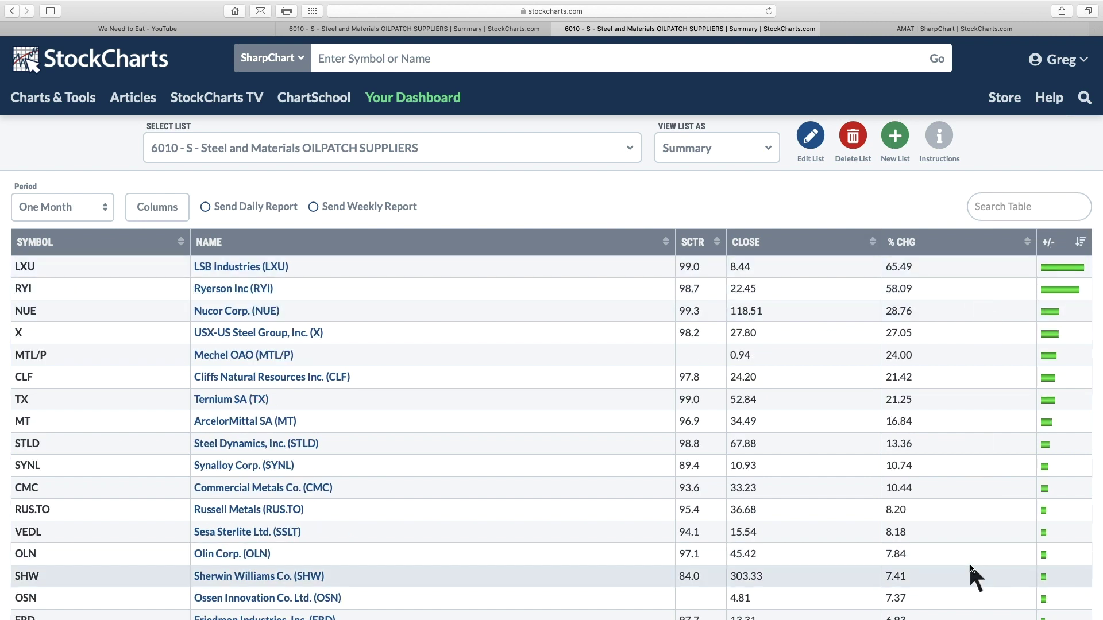
click(1053, 243)
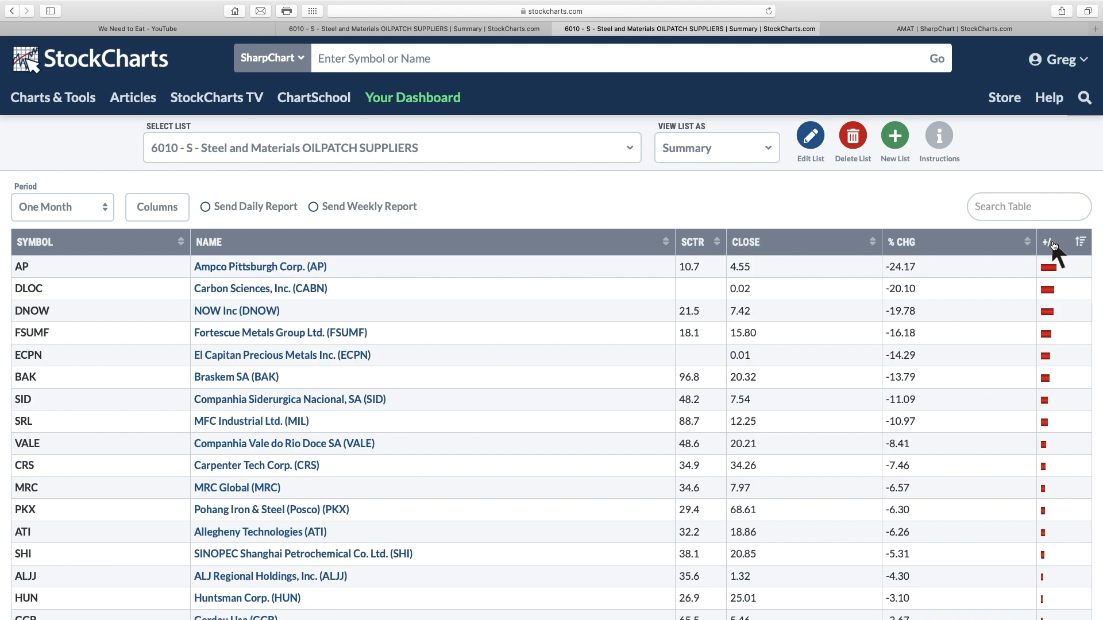
- Sort the stocks by SCTR from highest to lowest and number the charts in that sorted order
click(692, 243)
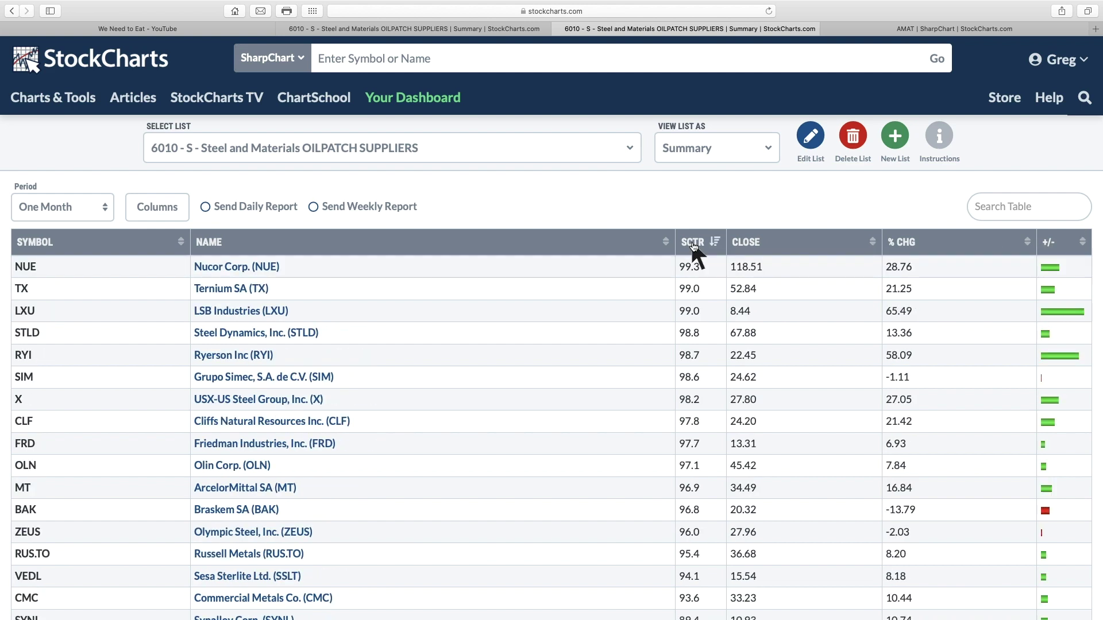
scroll(692, 244, down, 5)
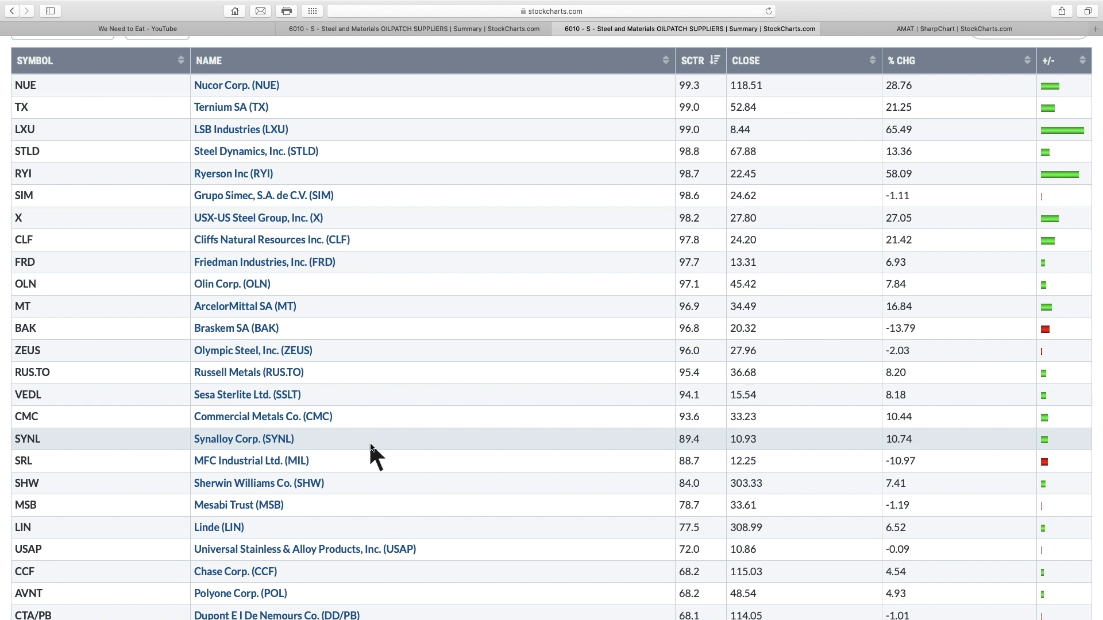
scroll(370, 444, down, 1)
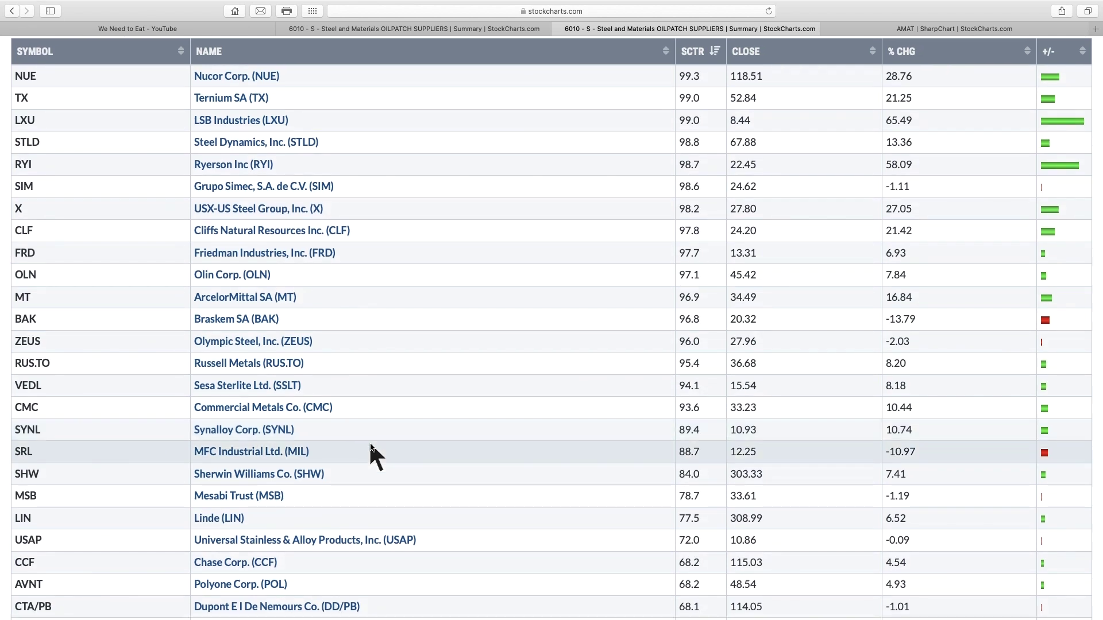
scroll(370, 445, up, 3)
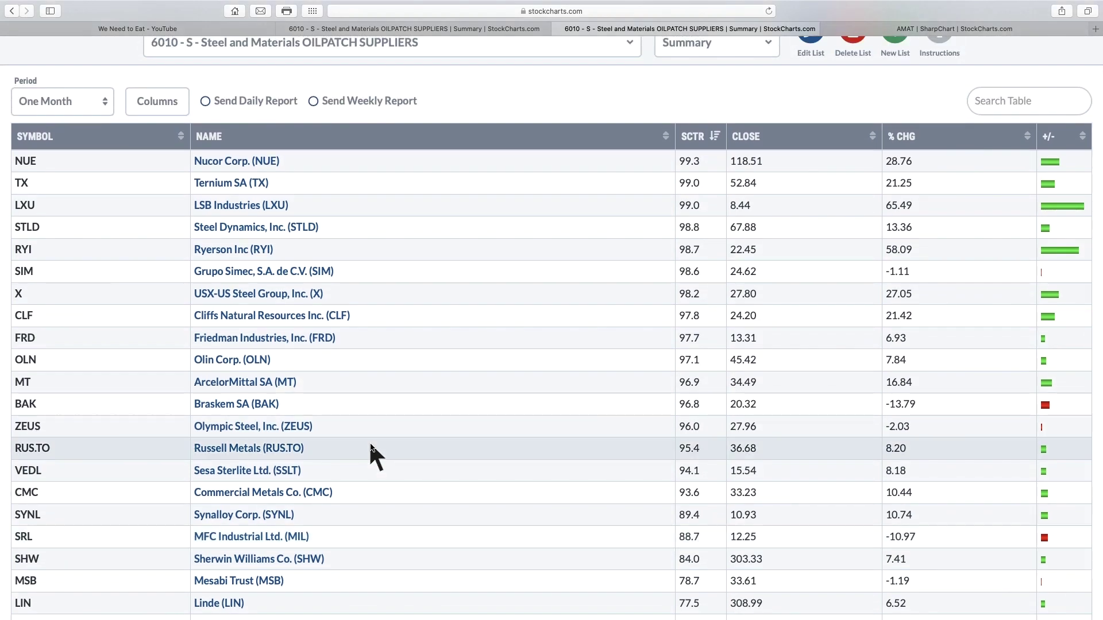
scroll(370, 444, down, 15)
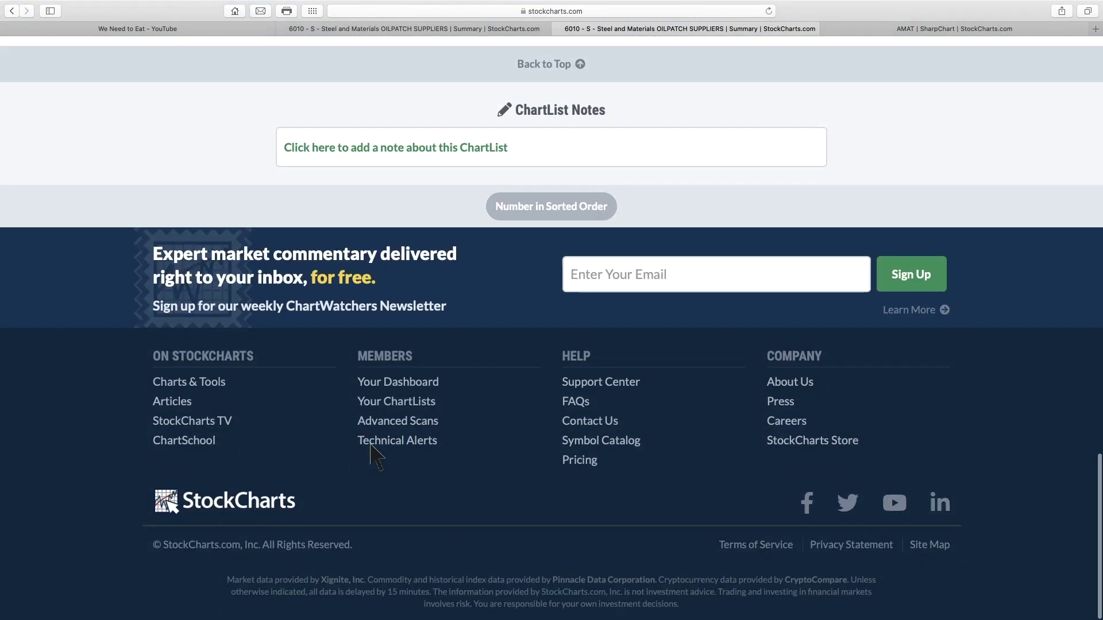
click(567, 218)
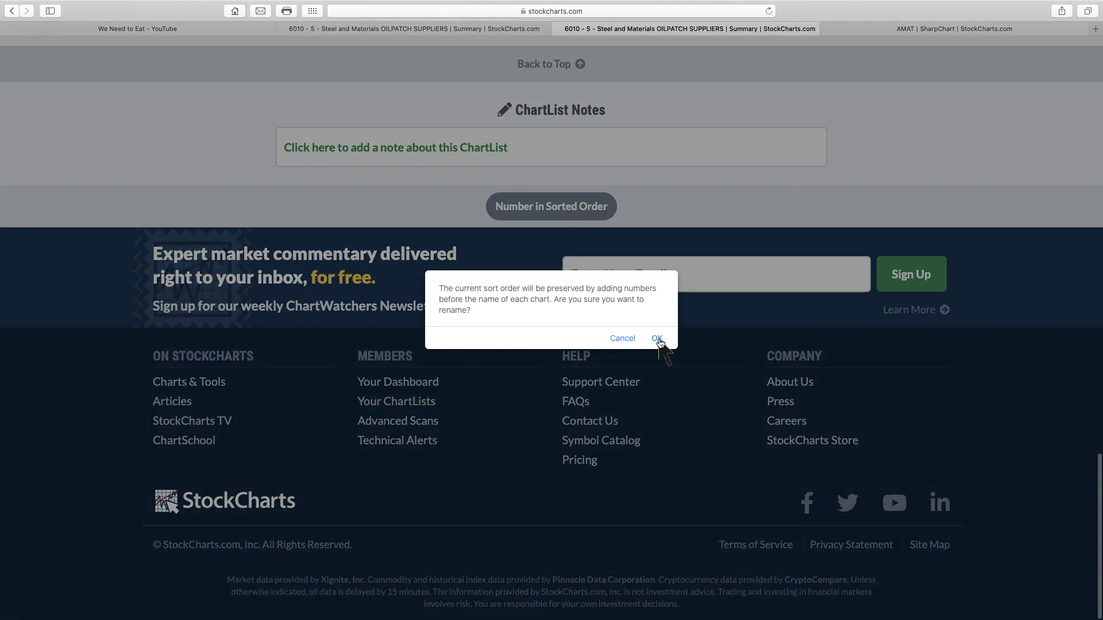
click(657, 338)
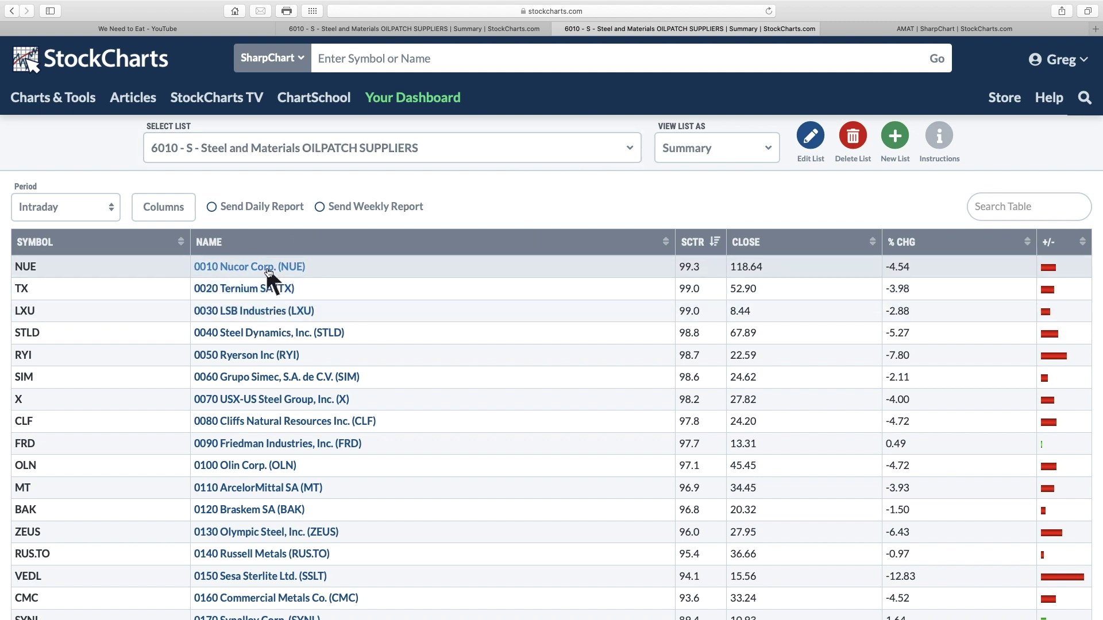
- Open the ChartList for editing, select all charts and remove the leading numbers from their names
click(812, 139)
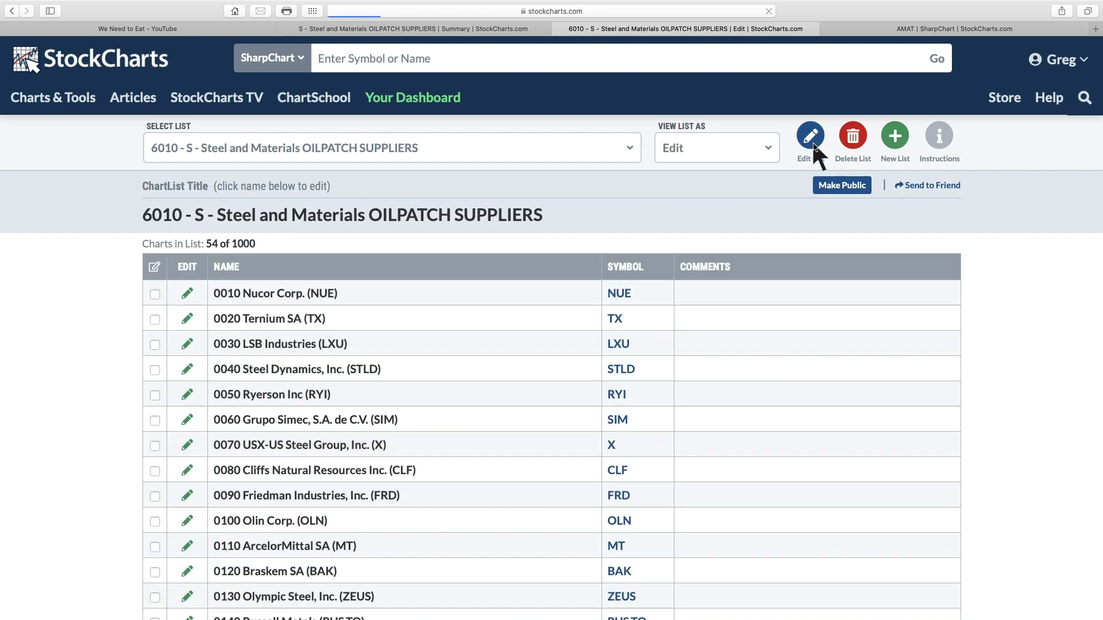
scroll(561, 364, down, 20)
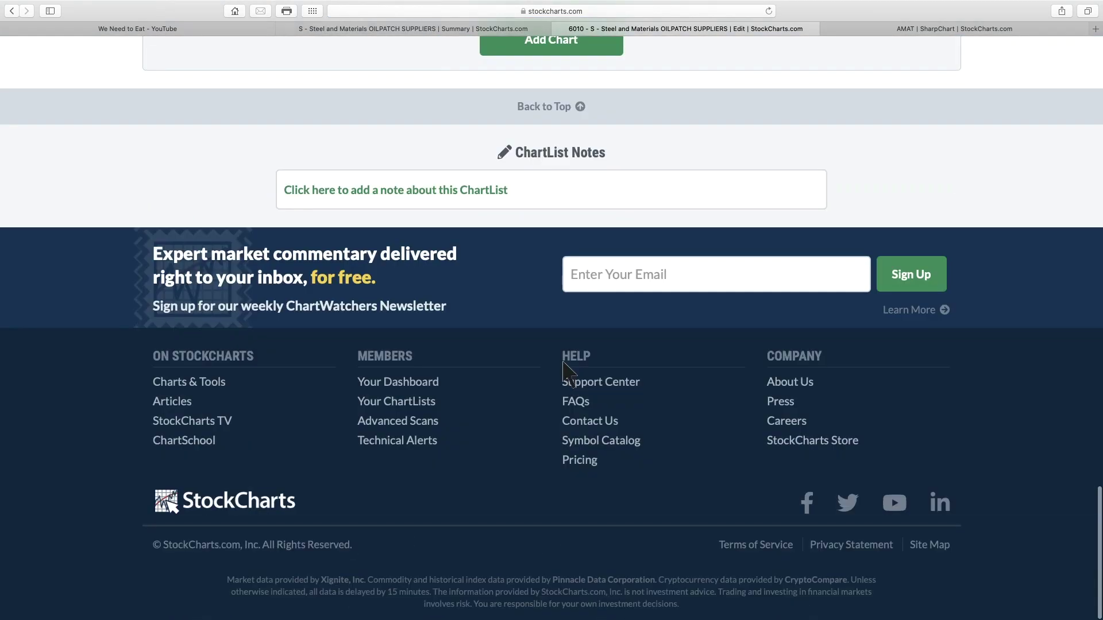
scroll(241, 262, up, 10)
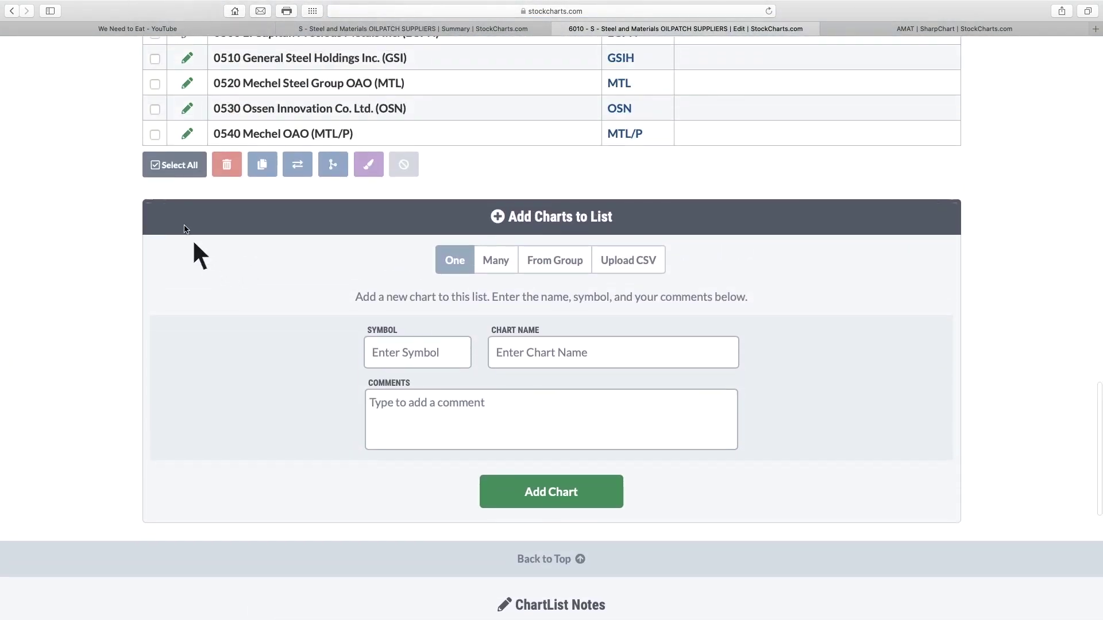
click(172, 164)
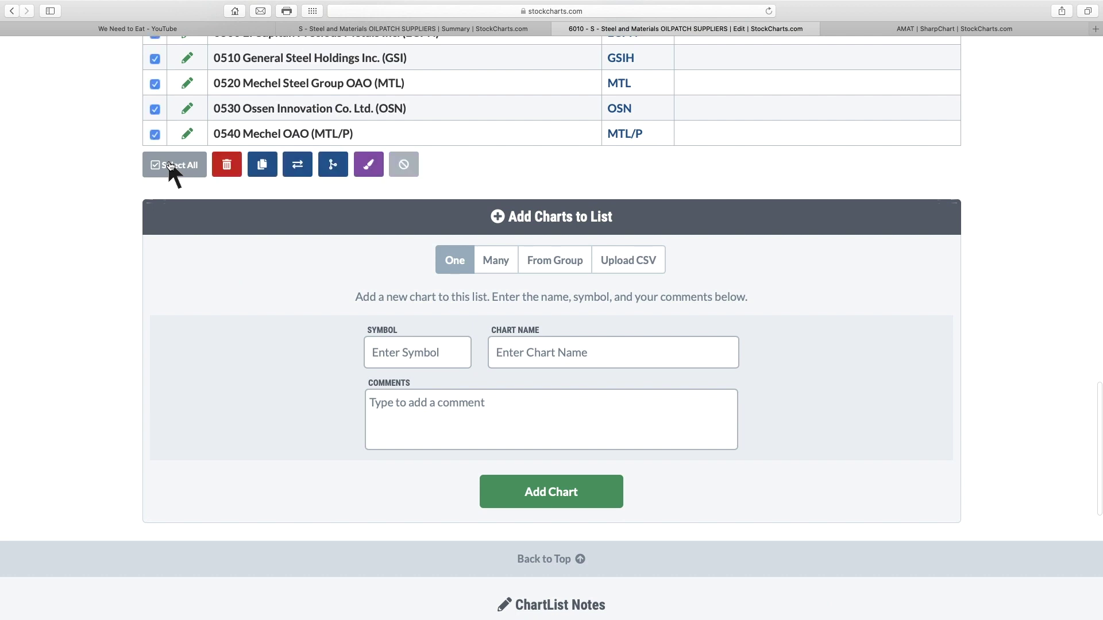
click(402, 167)
click(438, 230)
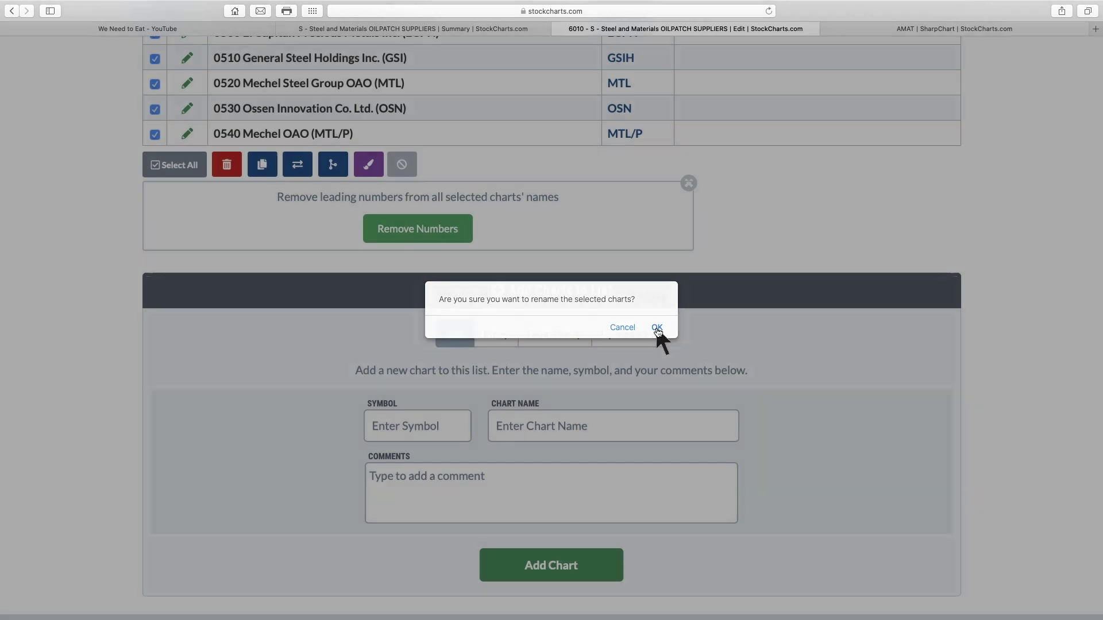
click(657, 327)
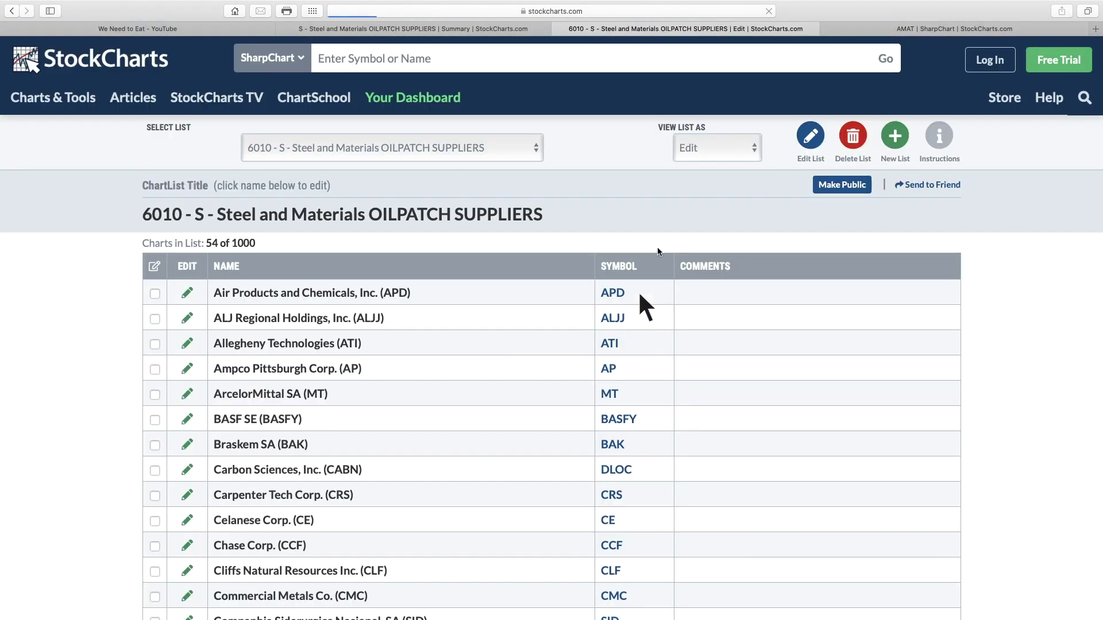
- Return to the Summary view, sort by SCTR from highest to lowest, and number the charts in sorted order again
click(764, 150)
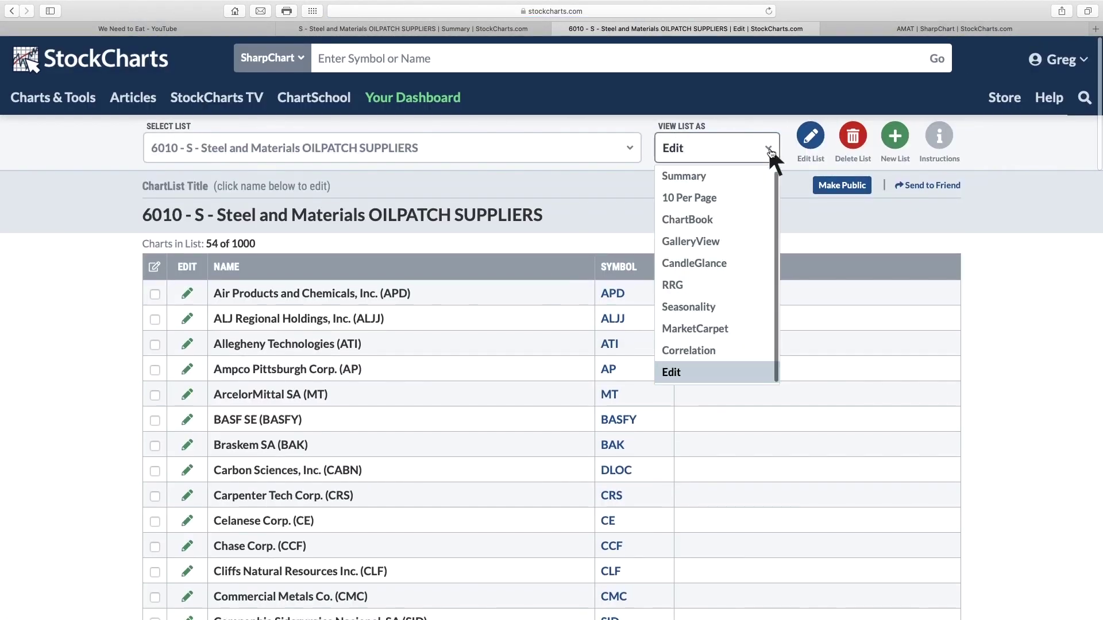
click(757, 177)
click(699, 246)
click(699, 247)
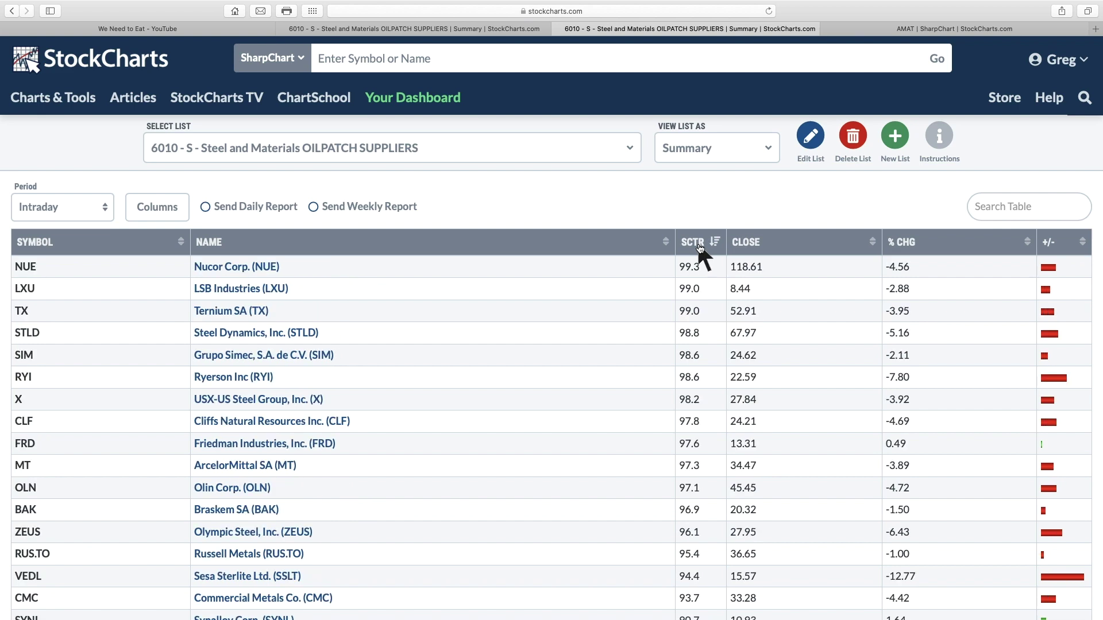
scroll(699, 247, down, 20)
click(547, 208)
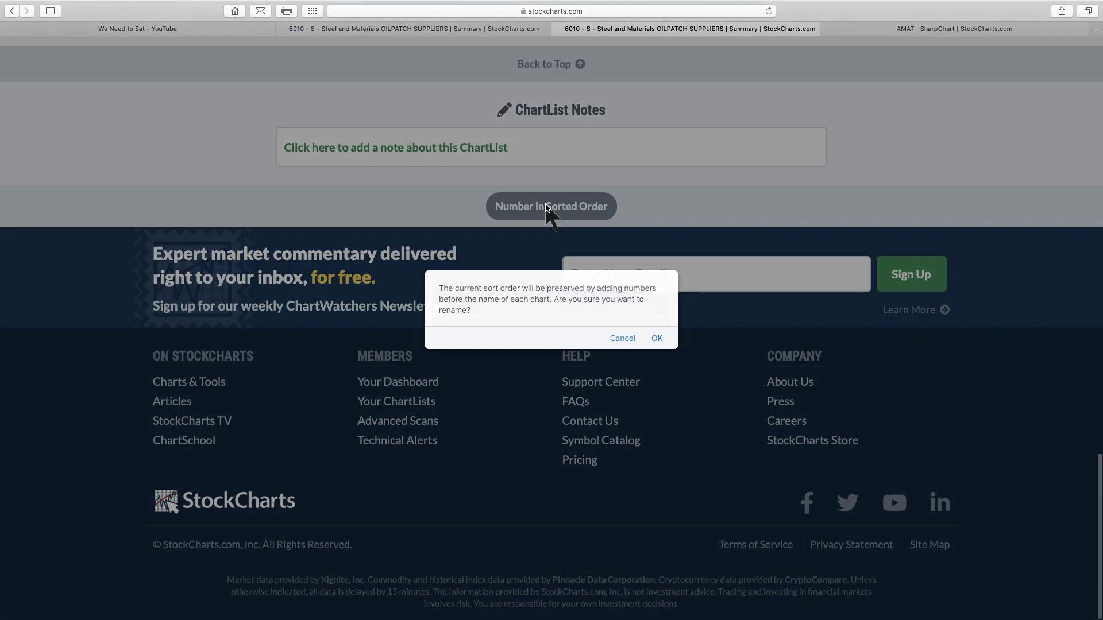
click(658, 338)
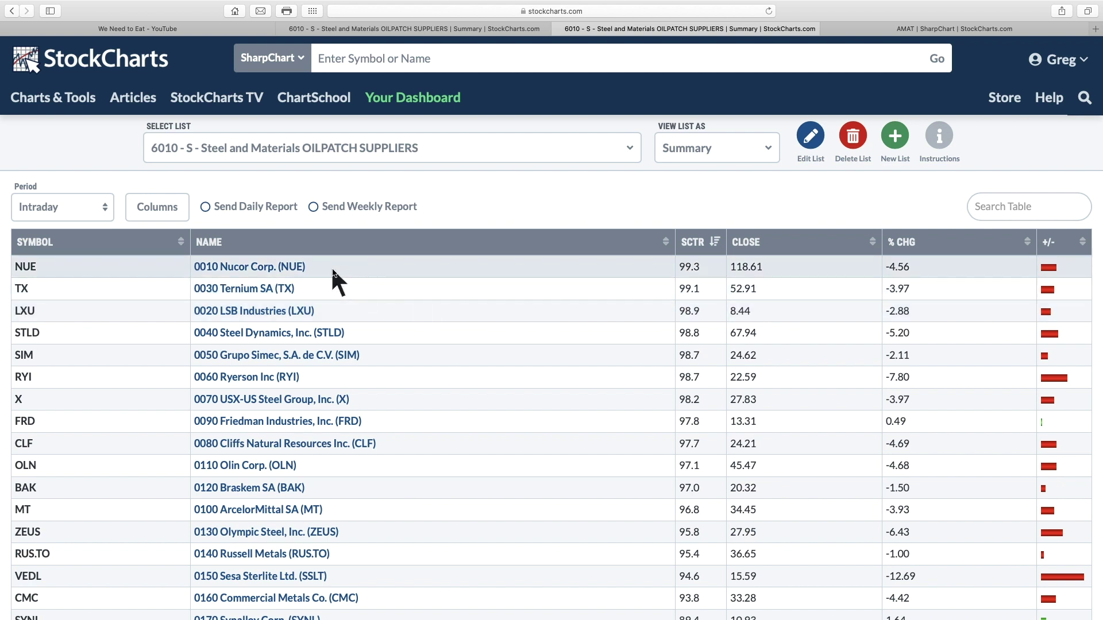
- Show the ChartList in CandleGlance view and examine the first page of charts from strongest to weakest SCTR
click(747, 148)
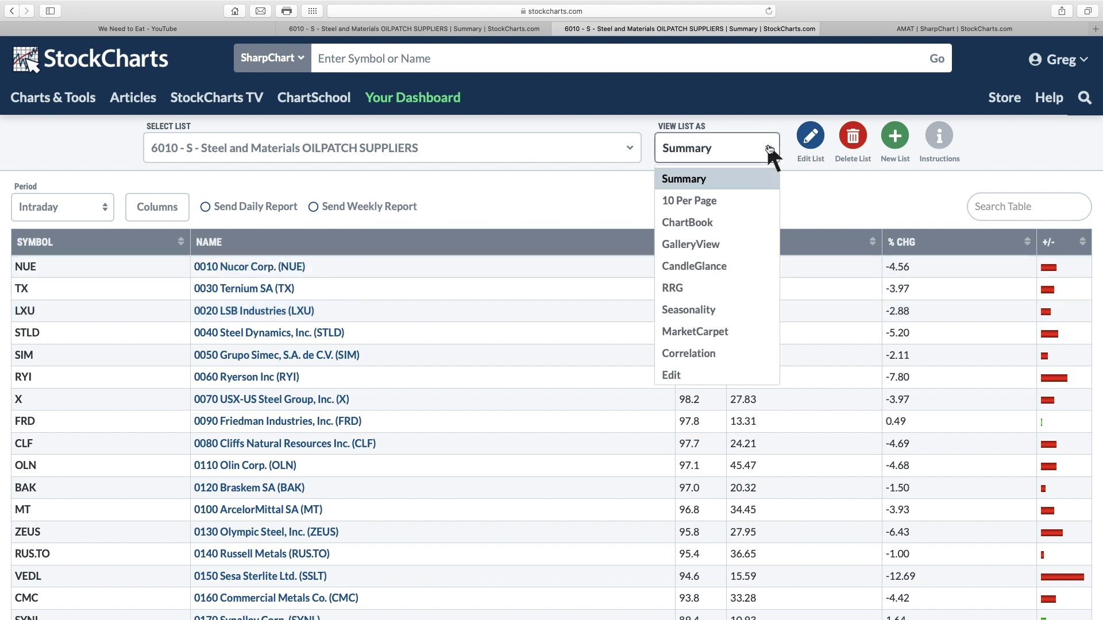
click(747, 265)
scroll(747, 266, down, 1)
scroll(745, 260, down, 3)
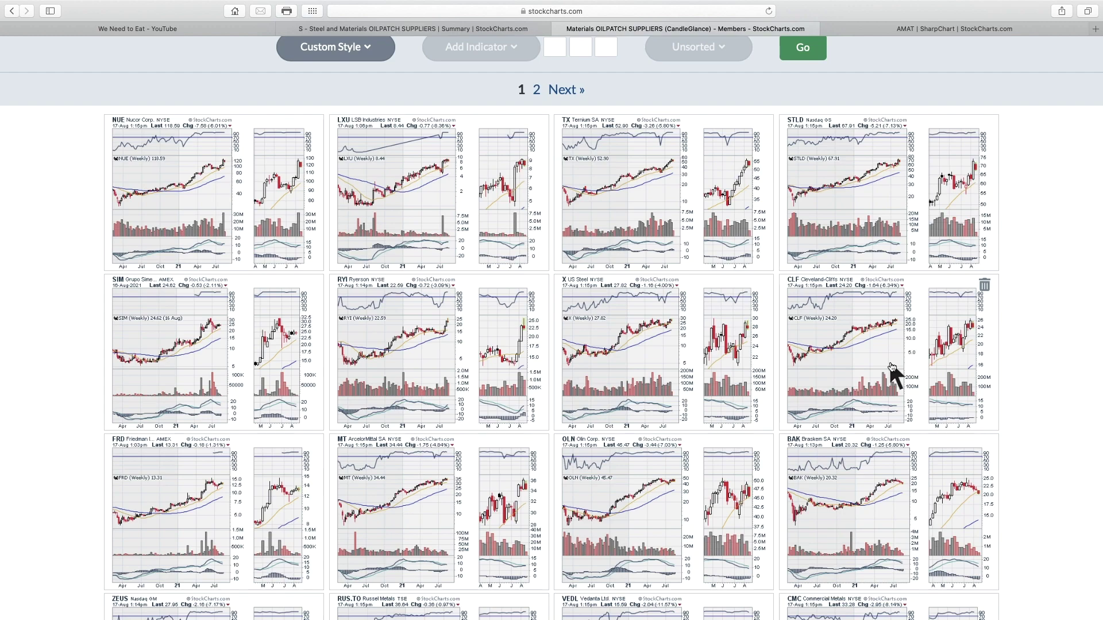
scroll(892, 368, down, 15)
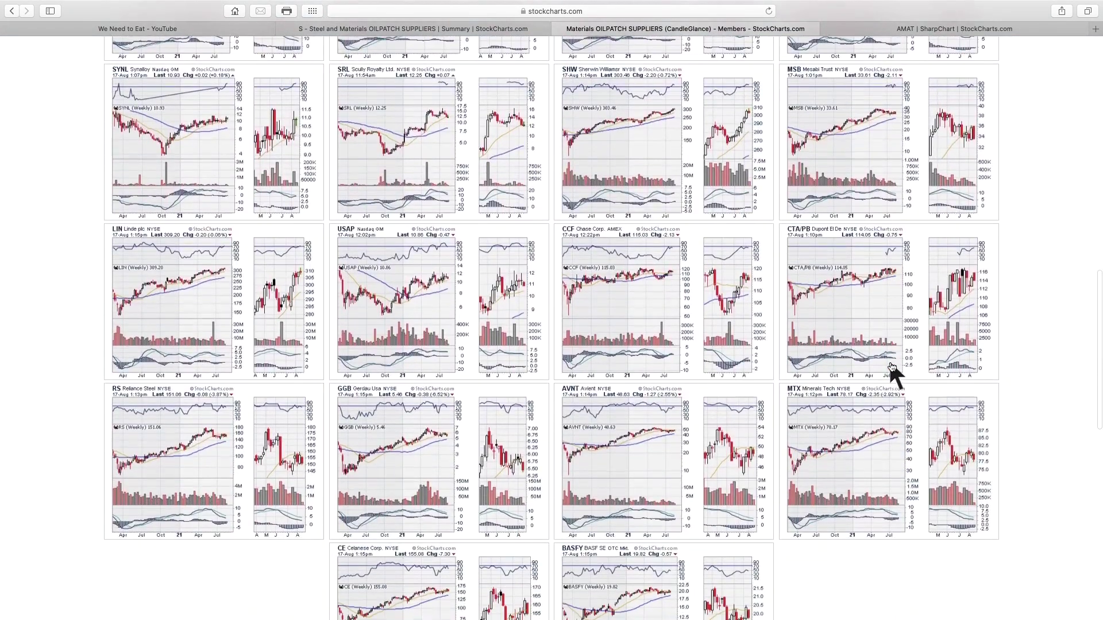
scroll(892, 368, down, 3)
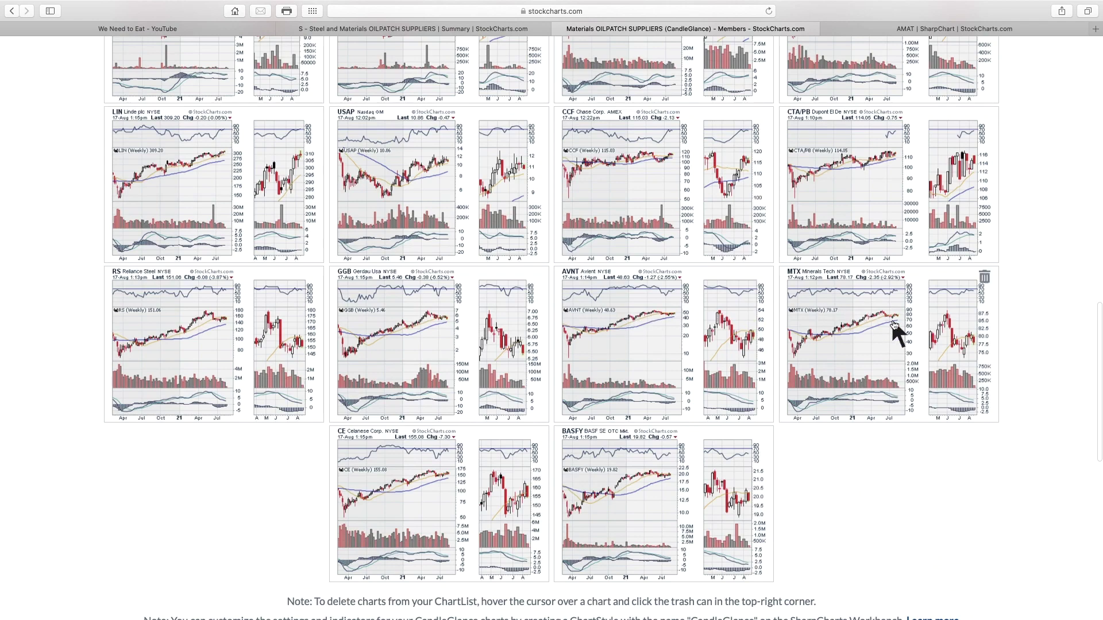
scroll(894, 327, down, 4)
- Look over the second CandleGlance page, view the Carpenter Tech (CRS) weekly chart and return to the page
click(564, 543)
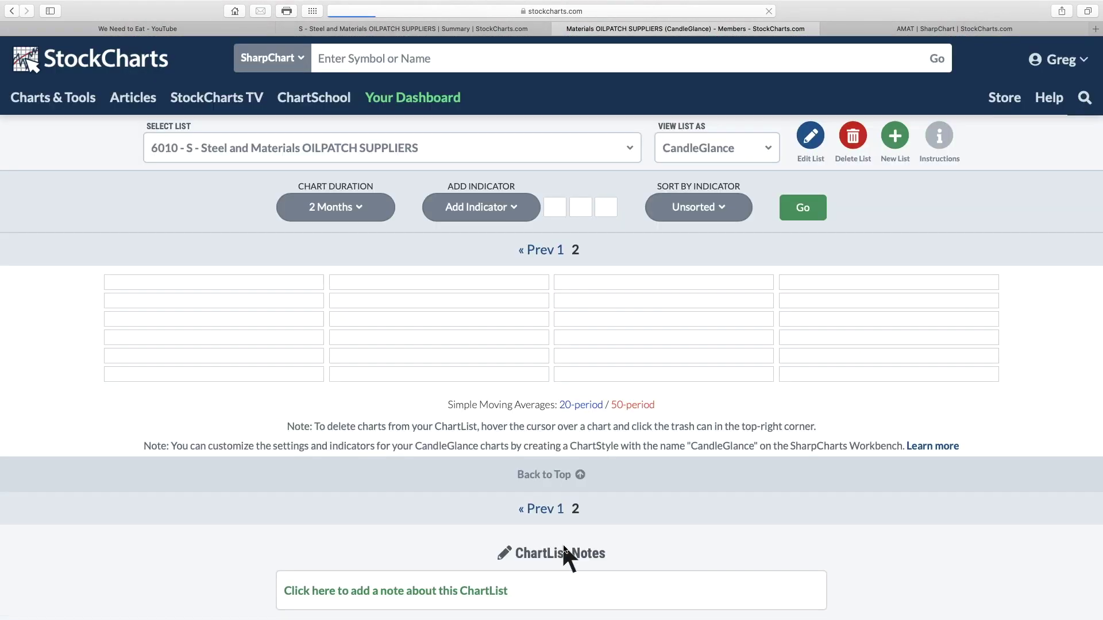
scroll(564, 549, down, 5)
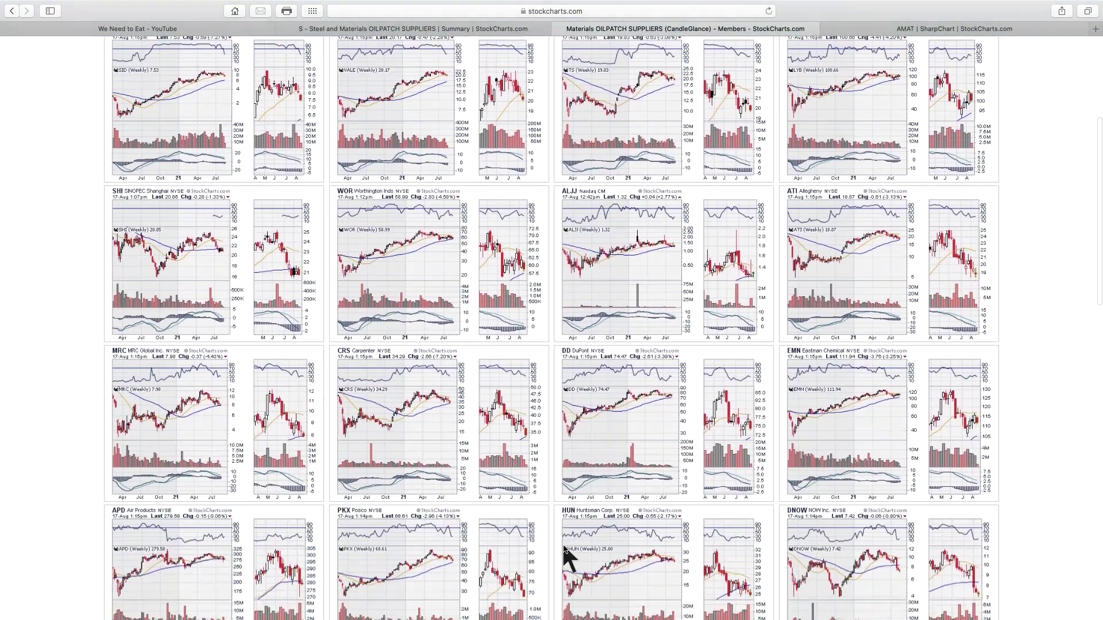
scroll(567, 556, down, 1)
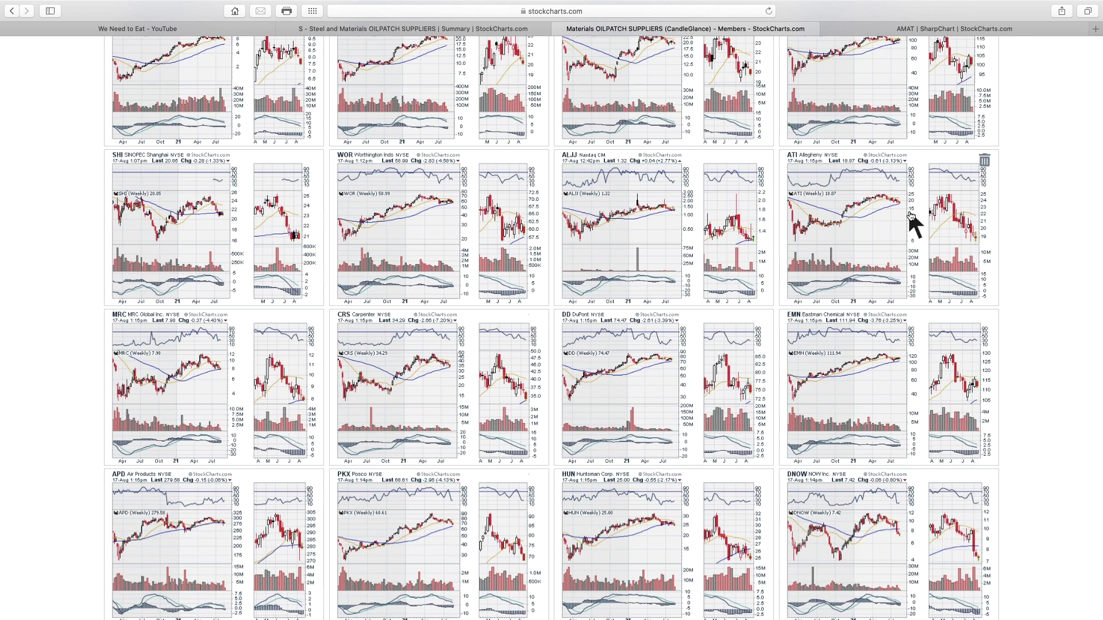
click(377, 341)
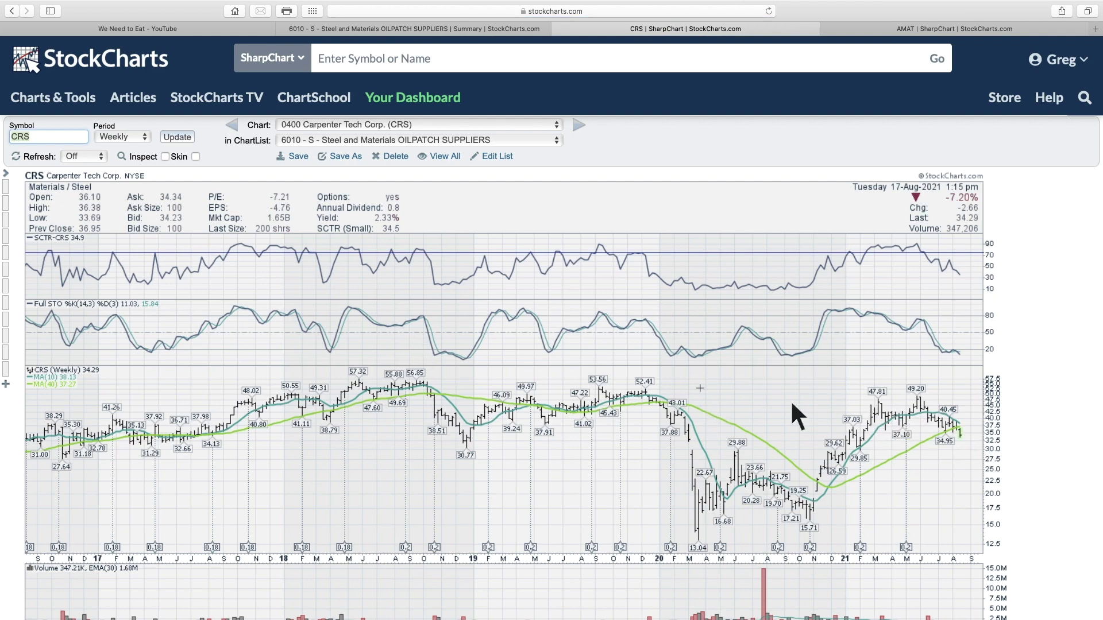
click(11, 12)
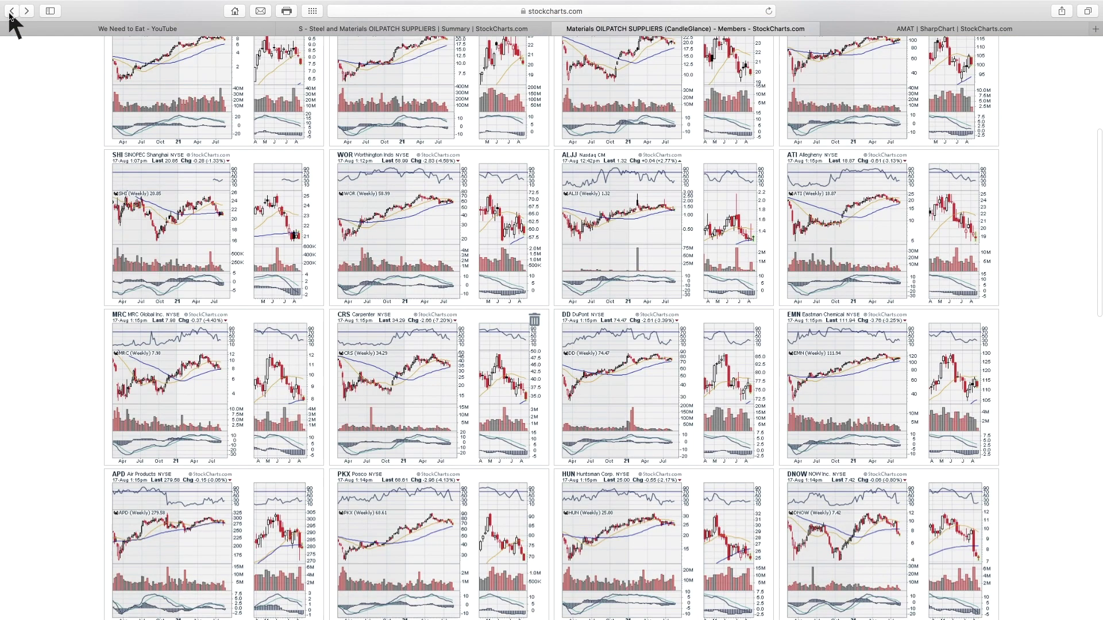
- Examine the lowest-ranked charts on the page, view the Ossen Innovation (OSN) weekly chart and return to CandleGlance
scroll(448, 423, down, 10)
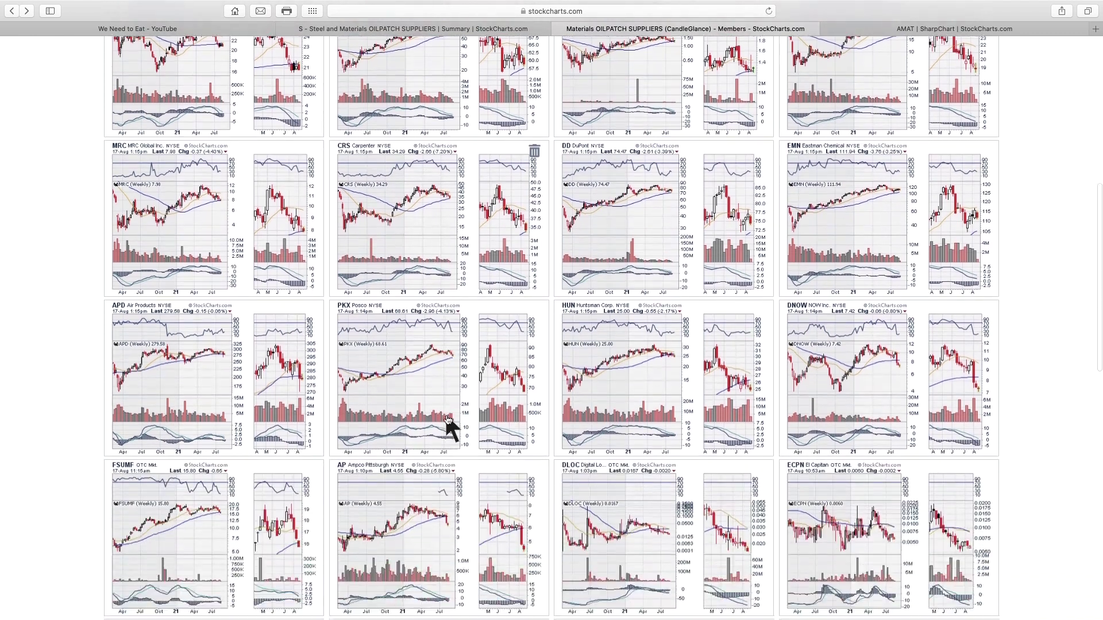
scroll(450, 402, down, 3)
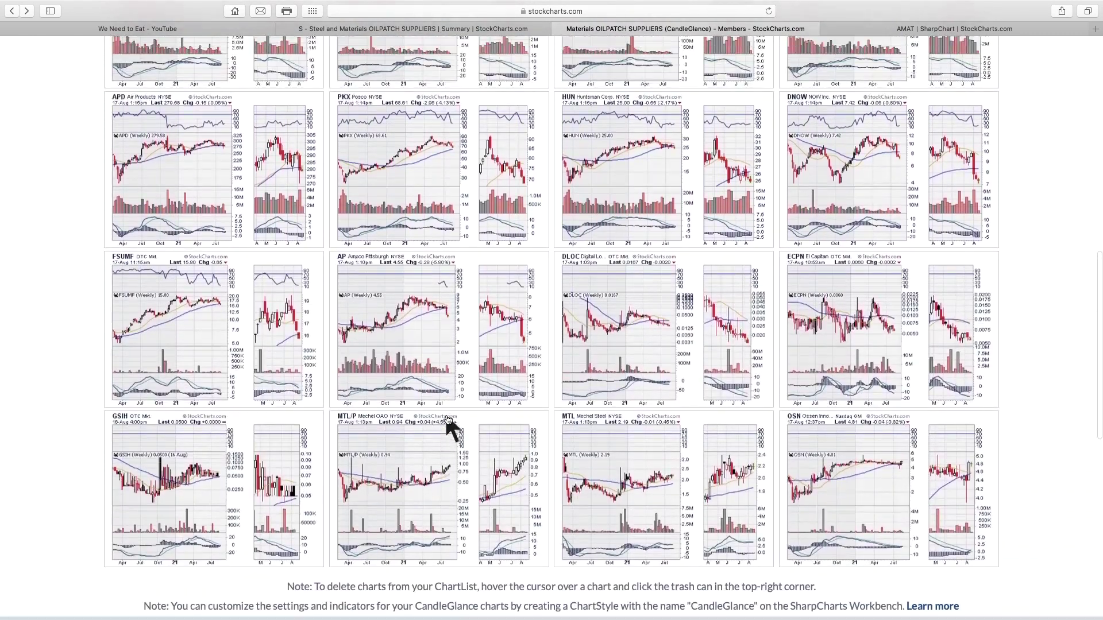
scroll(451, 425, up, 3)
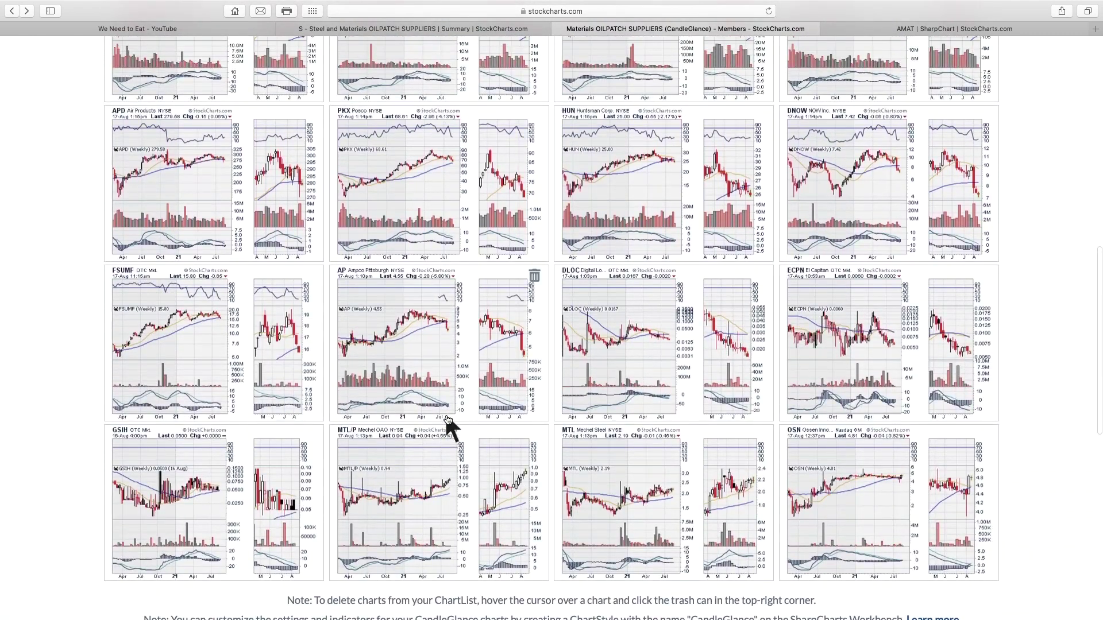
click(878, 482)
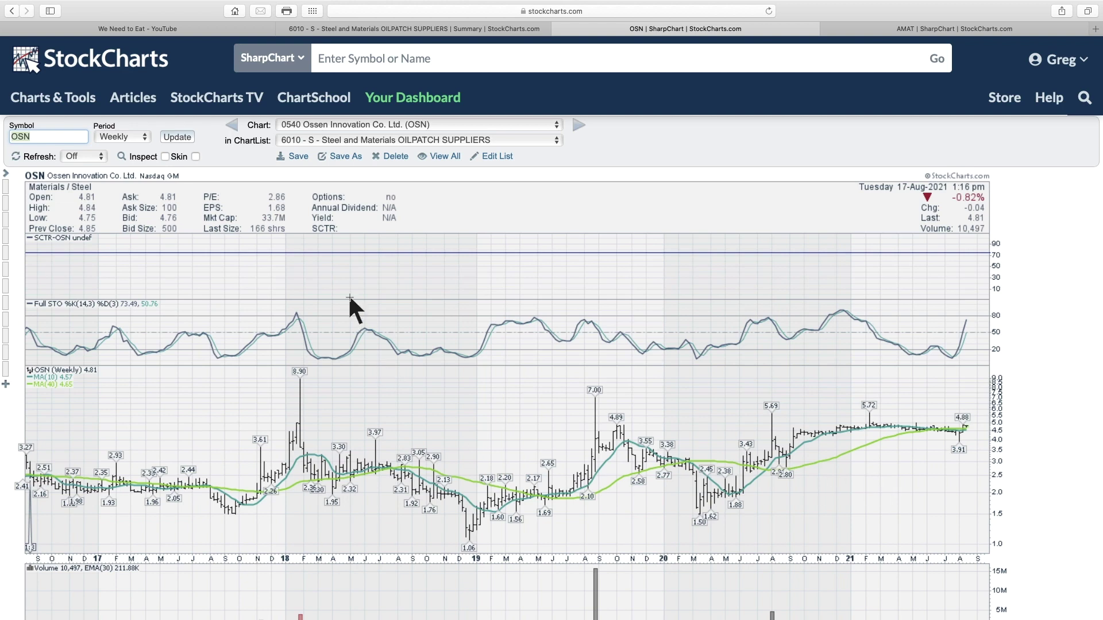
click(11, 11)
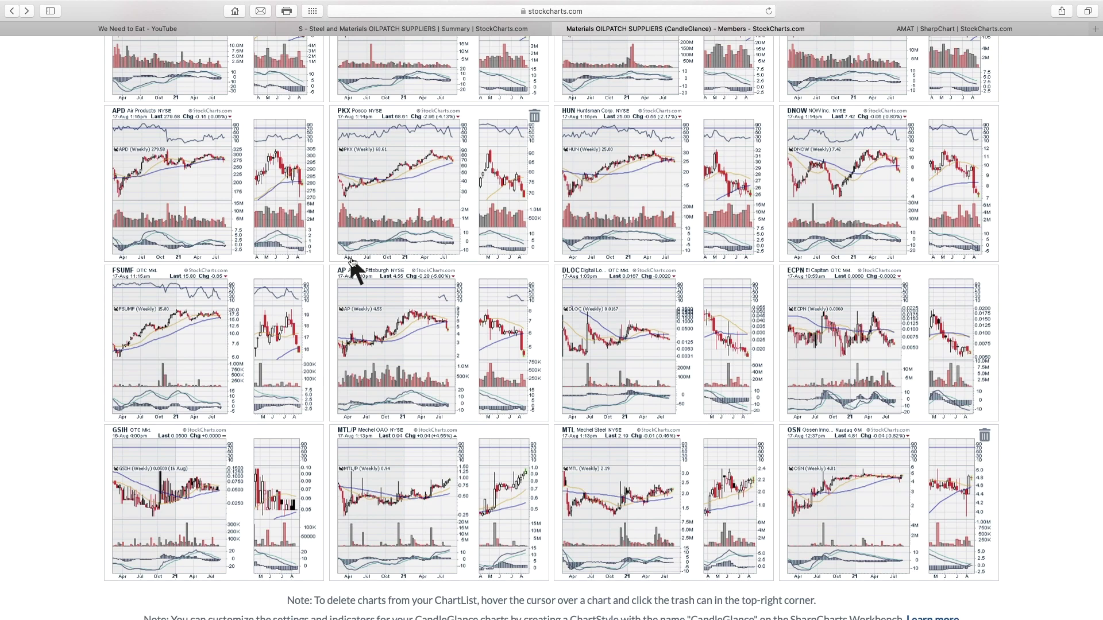
- Go back to the first CandleGlance page and examine its charts from the strongest down to the lowest-ranked SCTR
scroll(350, 260, up, 15)
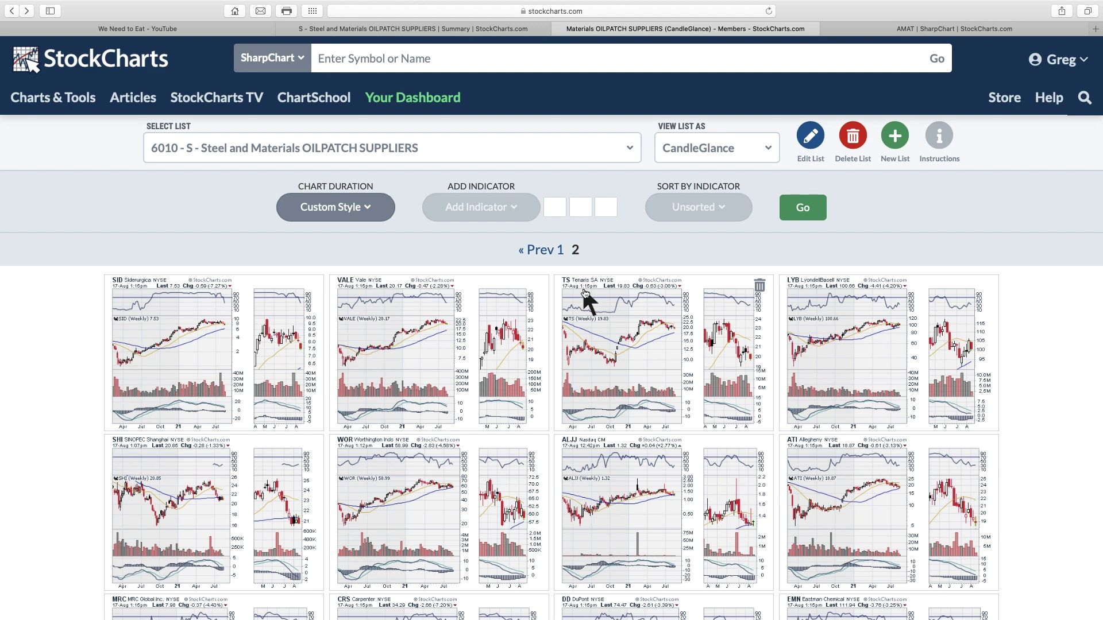
click(561, 252)
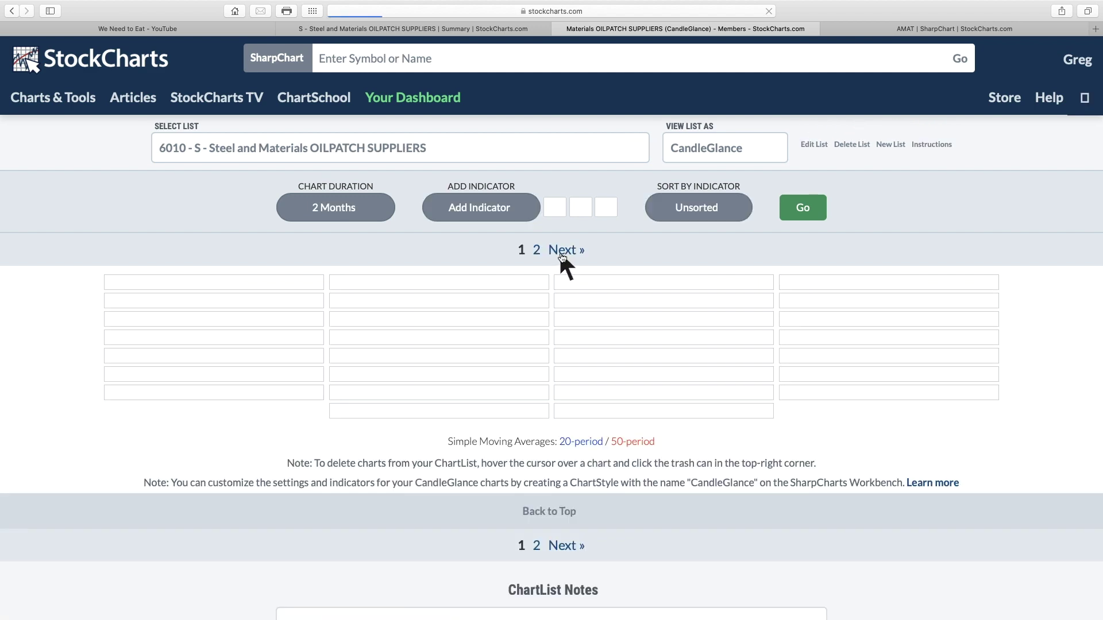
scroll(694, 487, down, 4)
scroll(695, 491, down, 5)
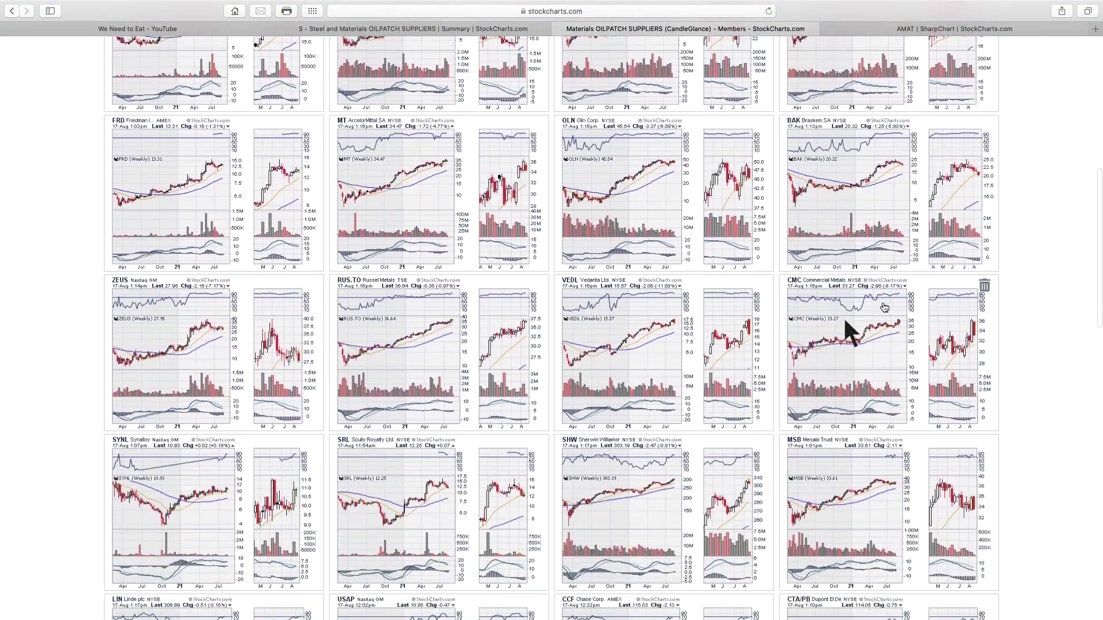
scroll(904, 468, down, 9)
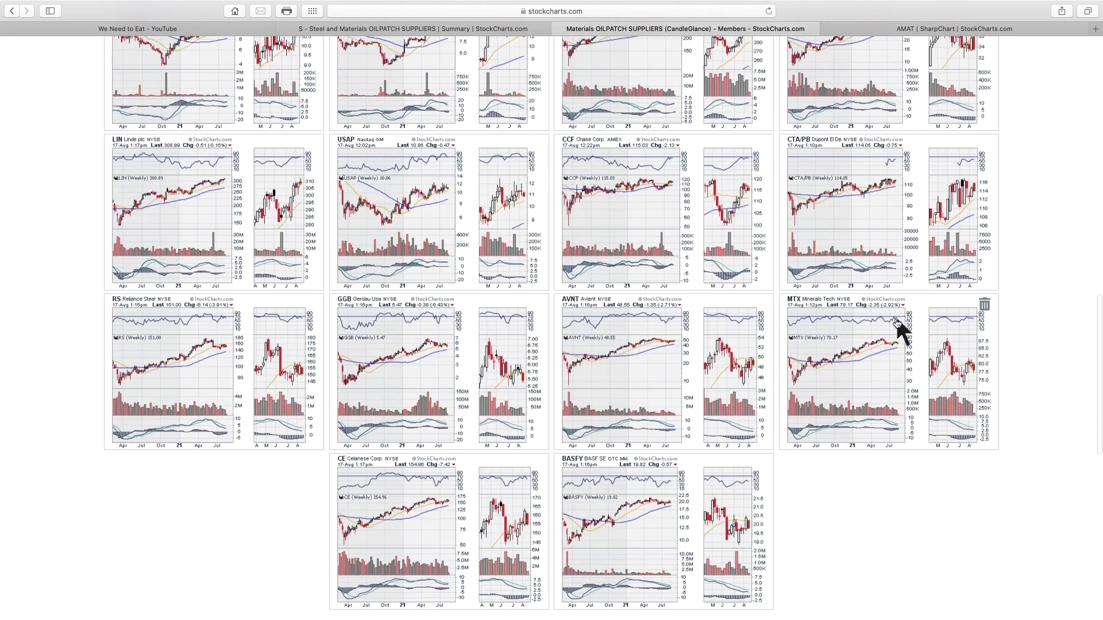
- View the Minerals Technologies (MTX) weekly chart, examine its indicators and recent price action, and return to CandleGlance
click(848, 362)
scroll(847, 361, down, 2)
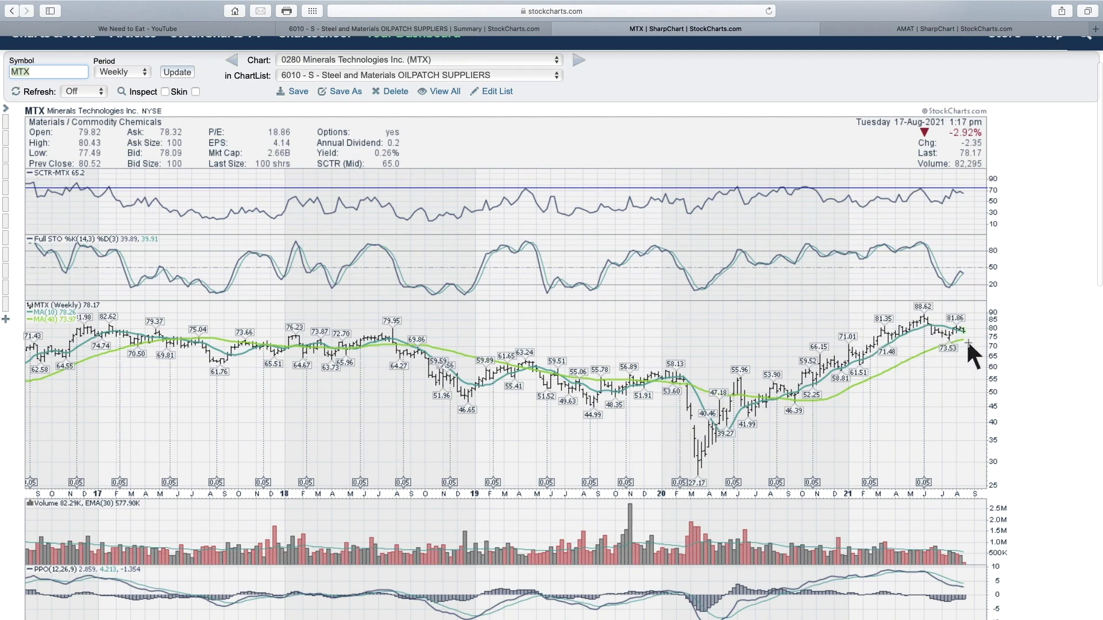
scroll(968, 344, down, 1)
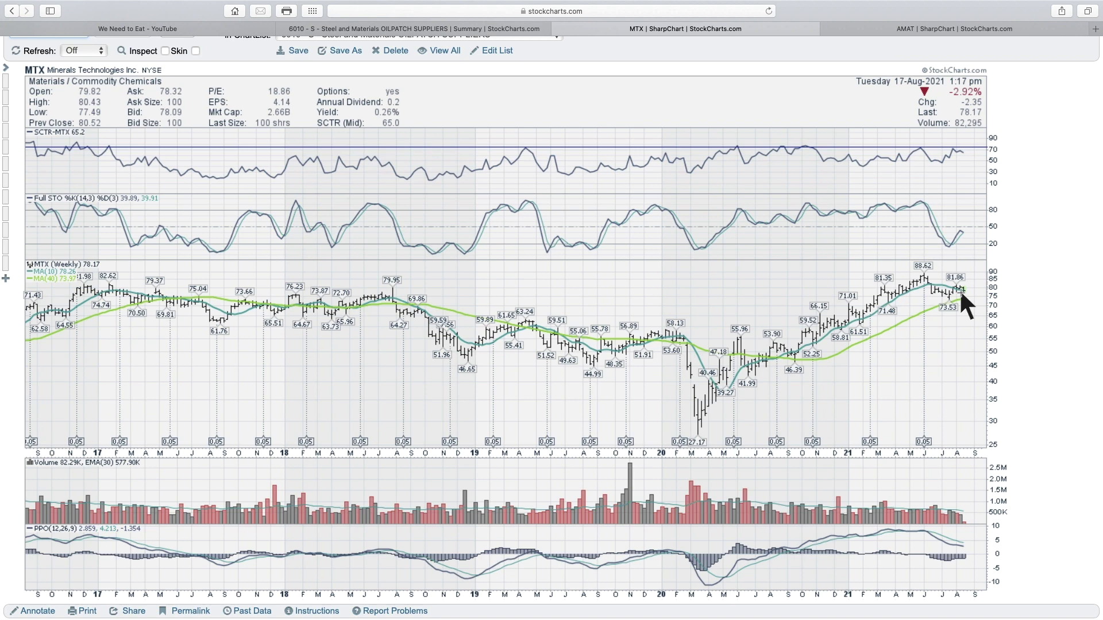
scroll(961, 292, up, 3)
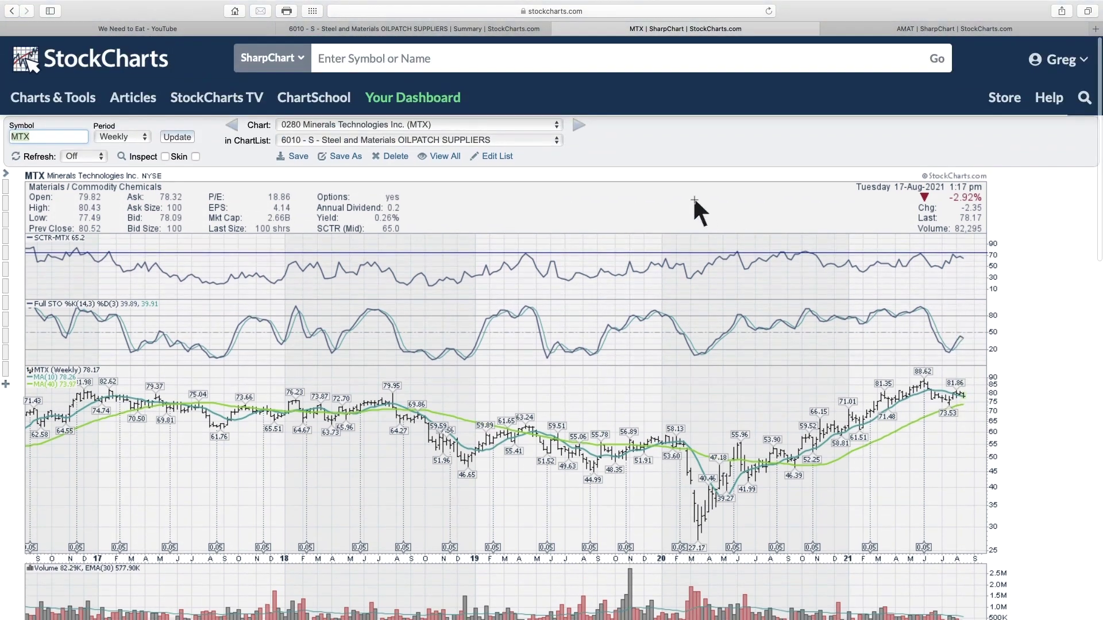
click(10, 12)
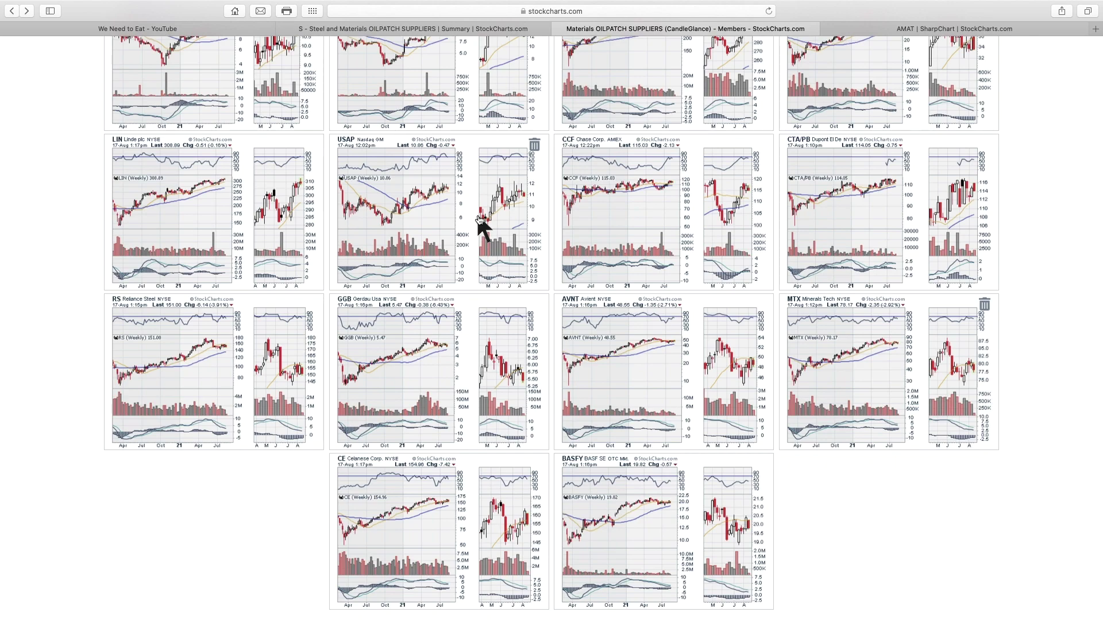
- View the Ryerson (RYI) weekly chart from the top-ranked charts, examine its recent breakout up close, and switch to the saved daily chart style
scroll(480, 224, up, 20)
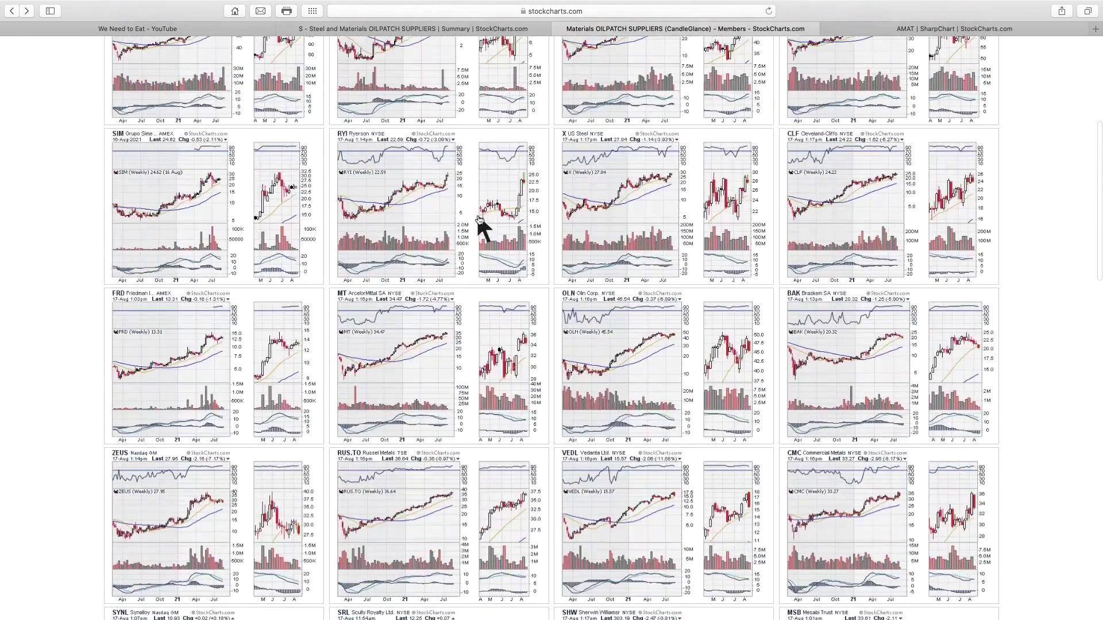
scroll(480, 222, up, 5)
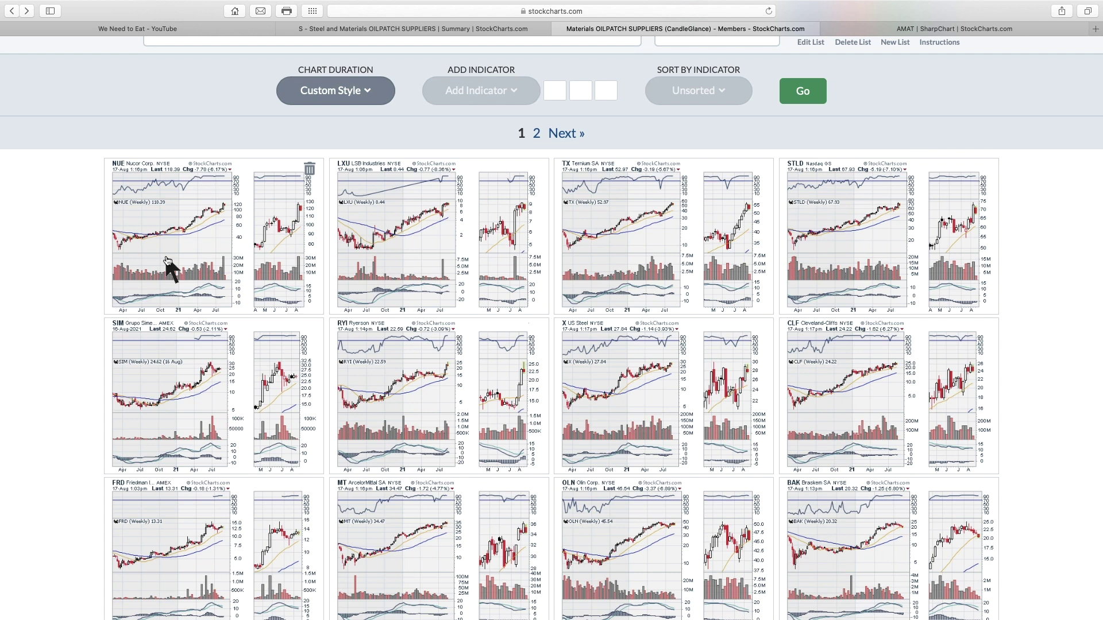
click(435, 375)
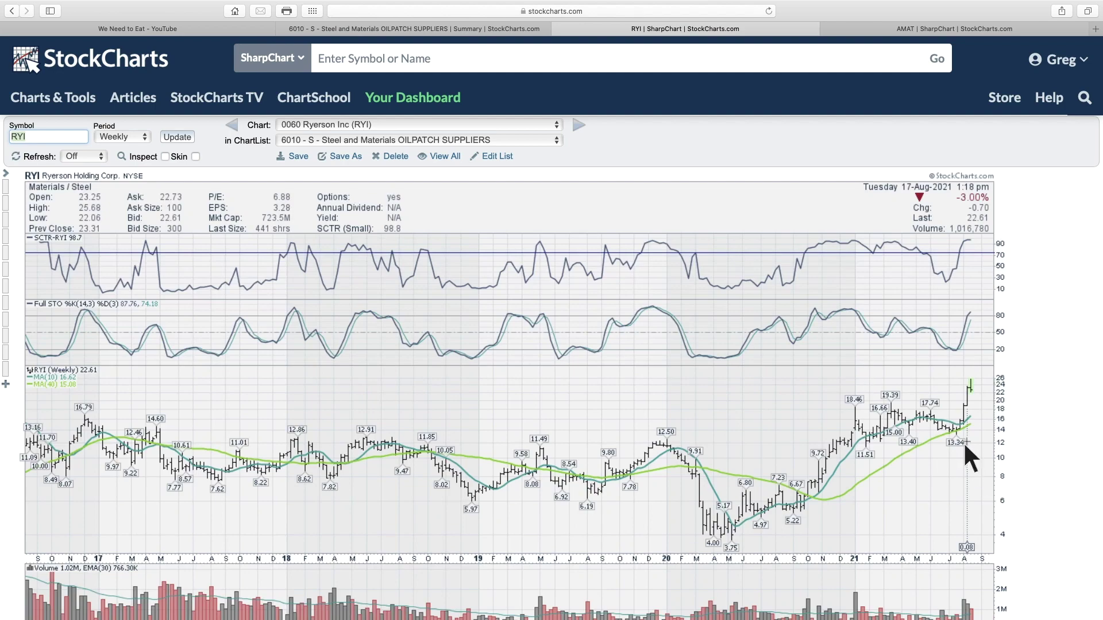
scroll(977, 433, up, 5)
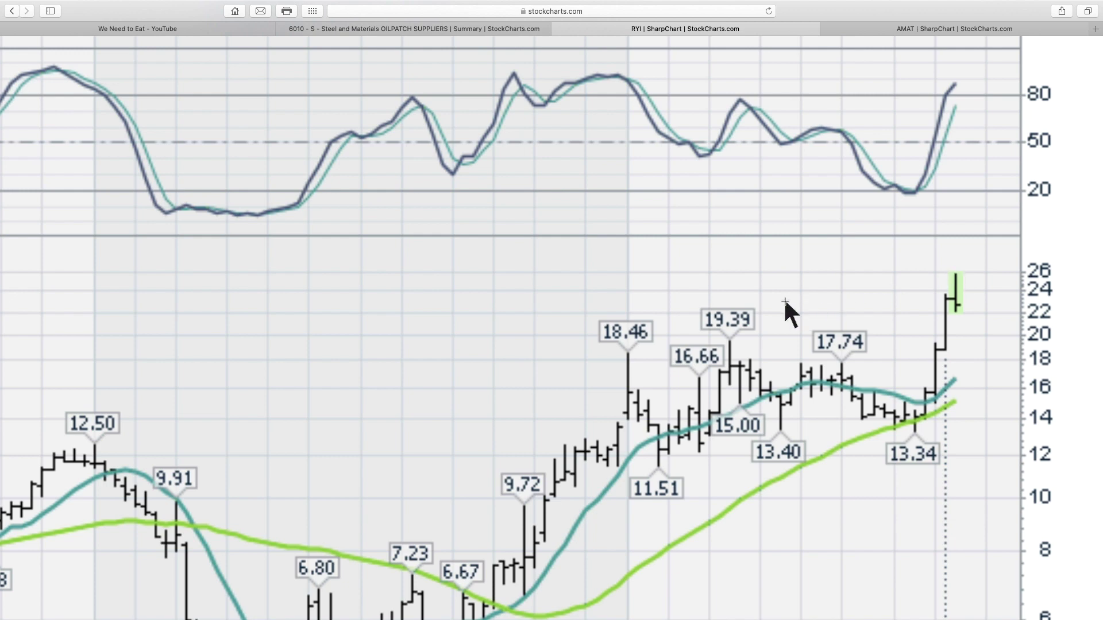
scroll(786, 303, down, 5)
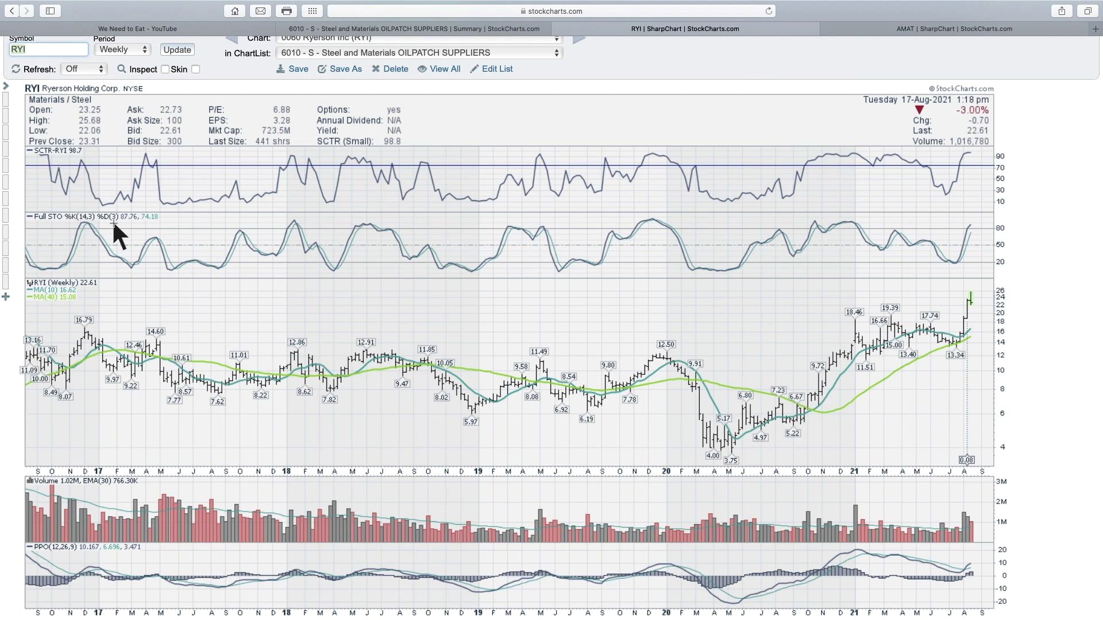
click(7, 269)
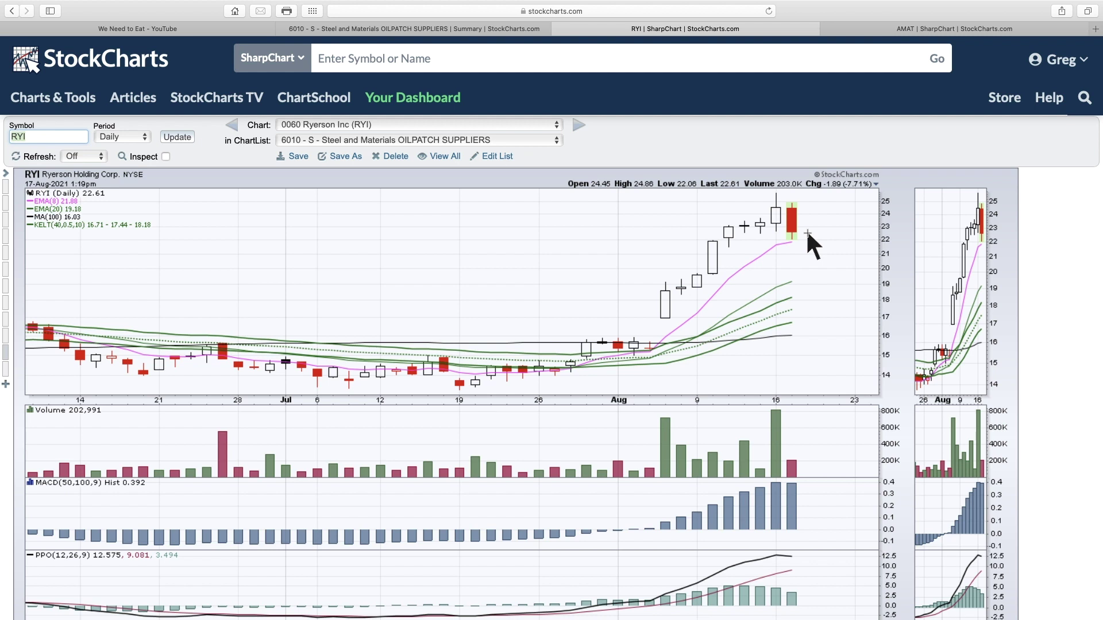
- Chart the industrial metals index $GYX in place of the AMAT chart and examine its recent price action up close
click(917, 29)
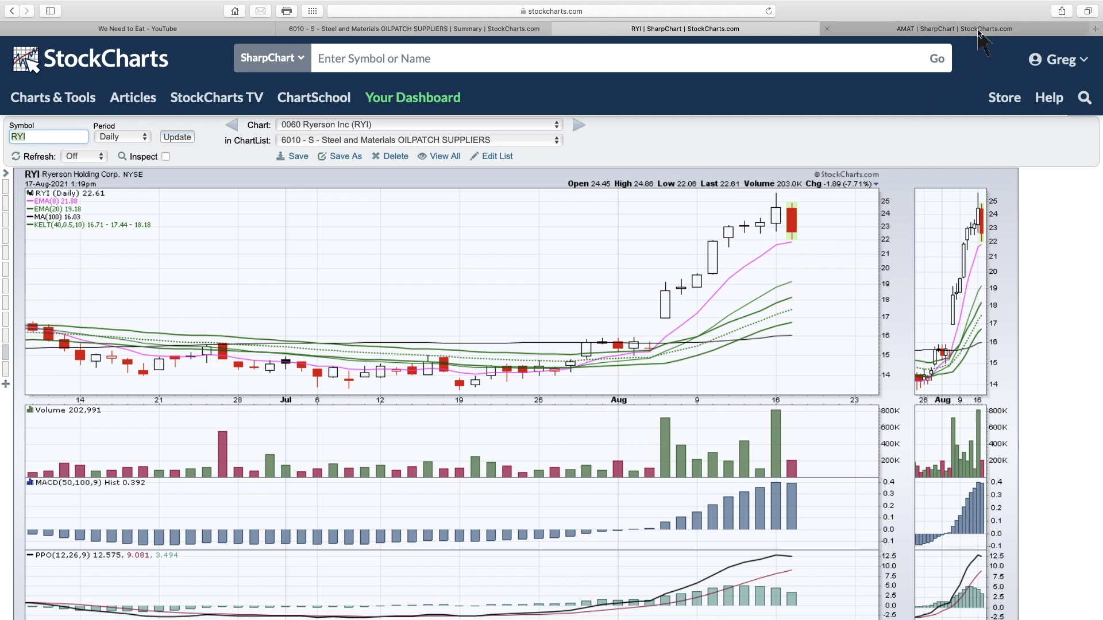
click(585, 63)
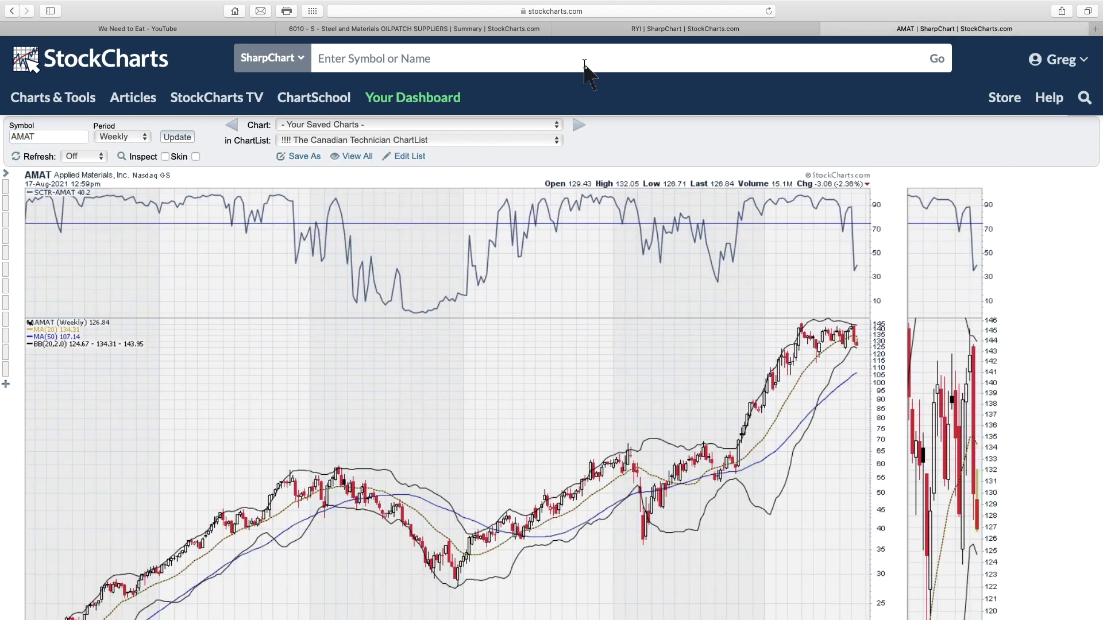
text($GY)
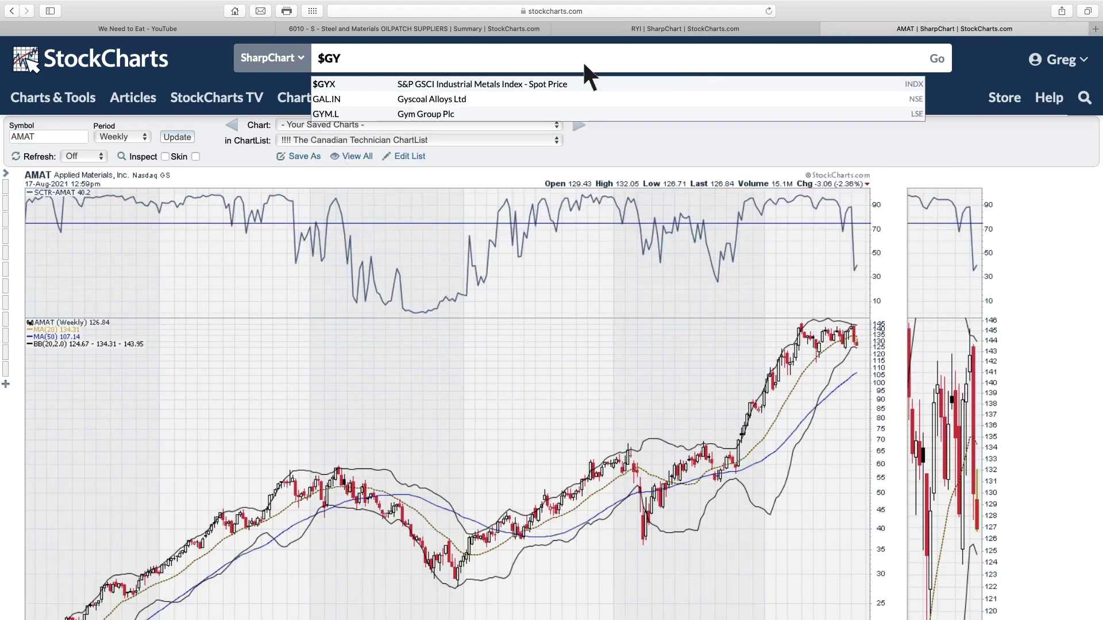
text(X)
key(Return)
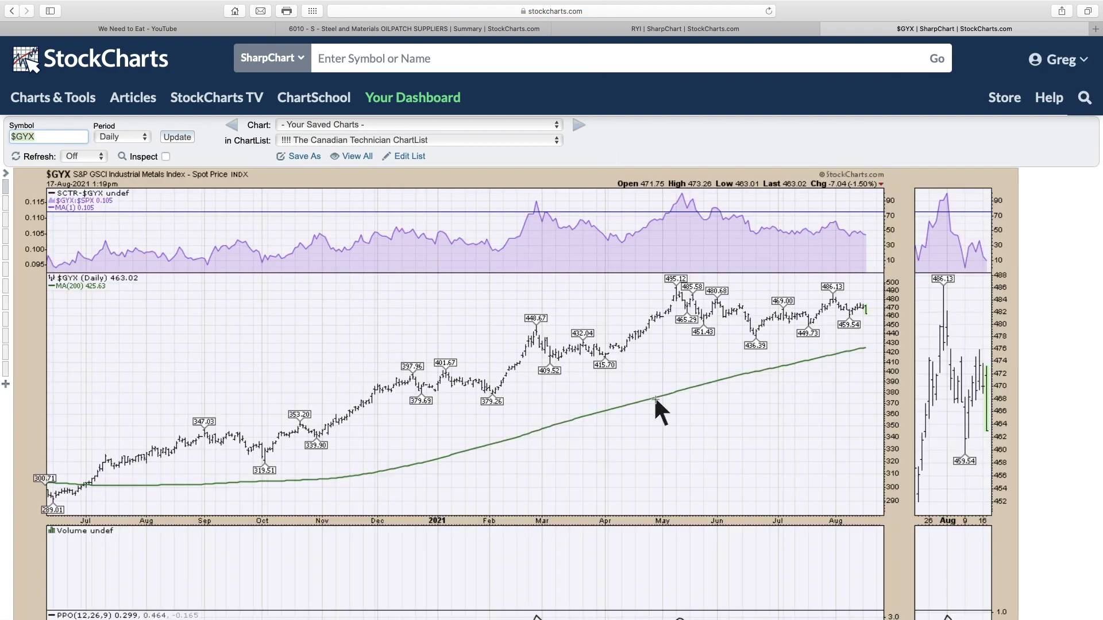
scroll(835, 347, up, 5)
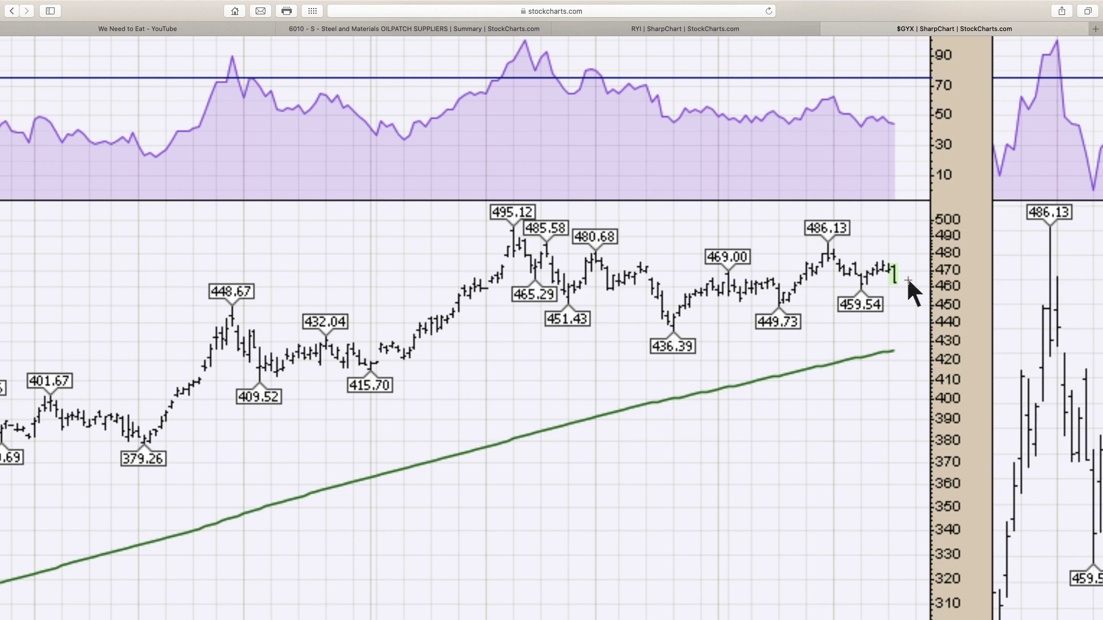
scroll(906, 276, down, 5)
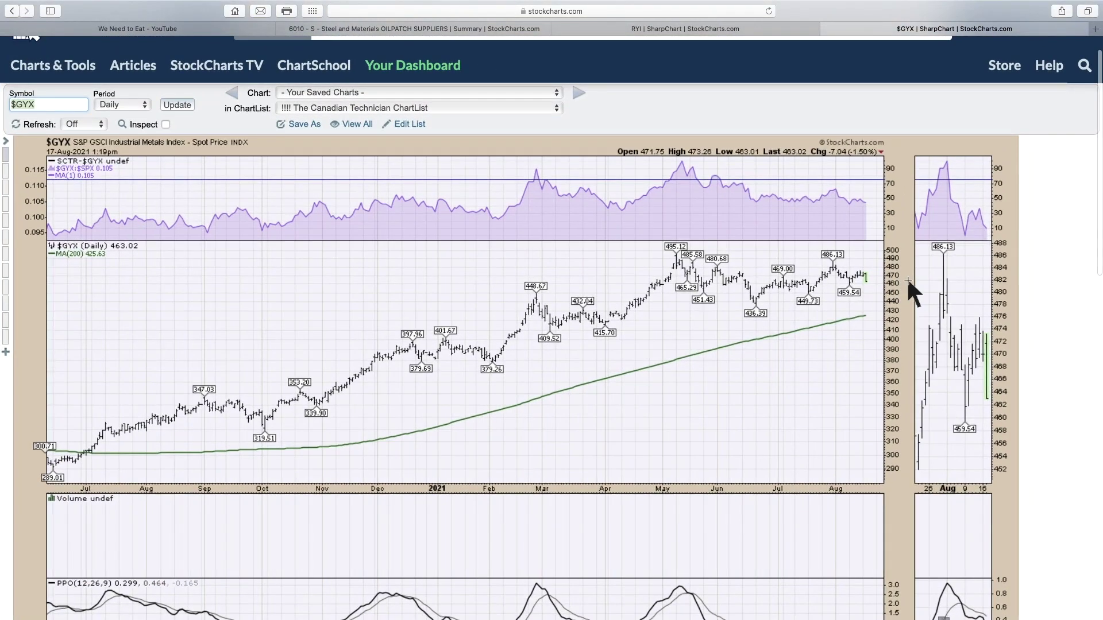
- Change the charted symbol to $COPPER and examine its recent price action against the 200-day moving average up close
text($COPPER)
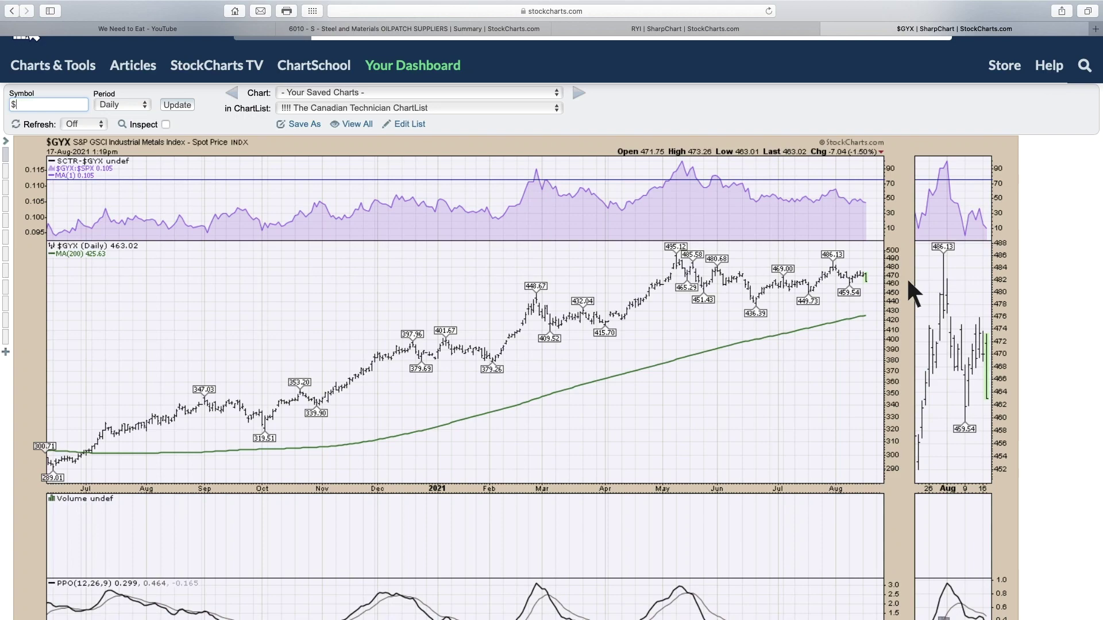
key(Return)
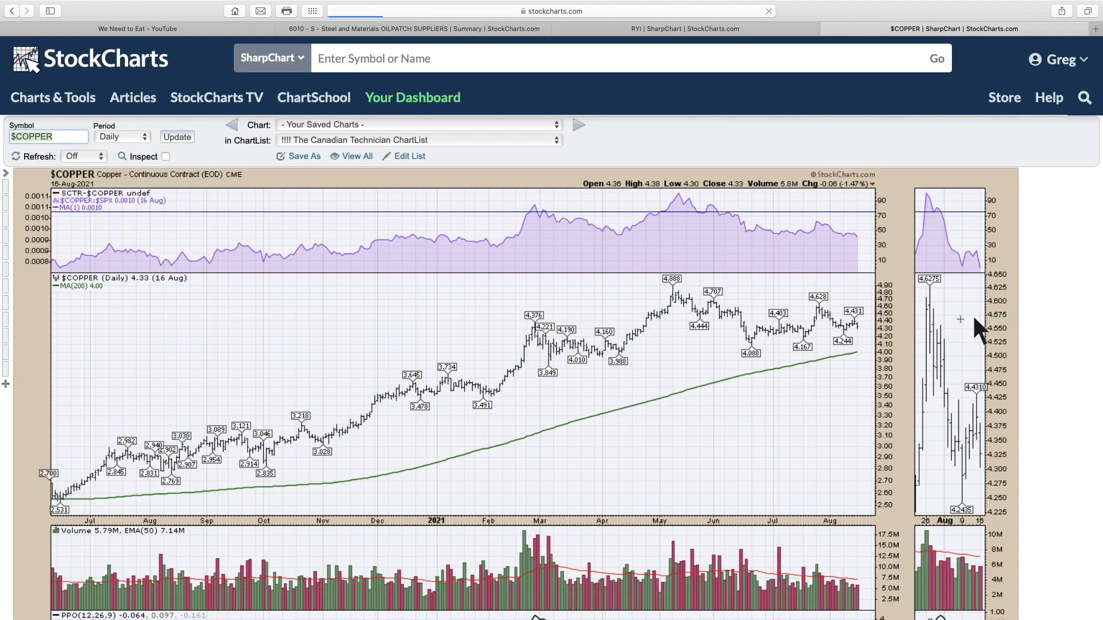
scroll(863, 319, up, 5)
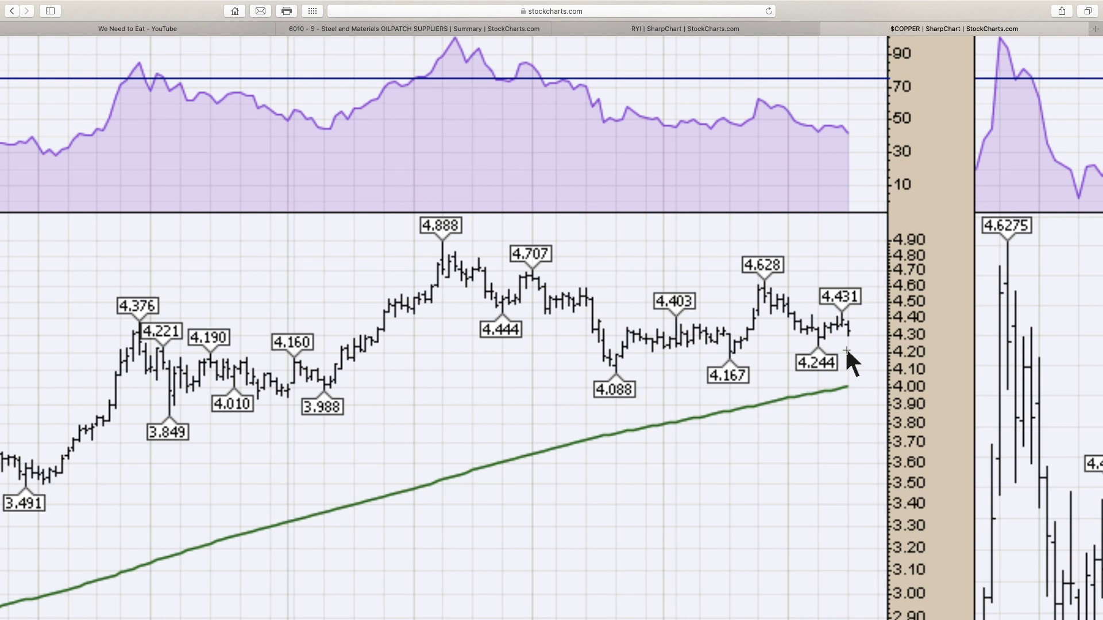
- Return to the Steel and Materials ChartList summary and look back over the SCTR ranking up to the strongest stocks
click(505, 28)
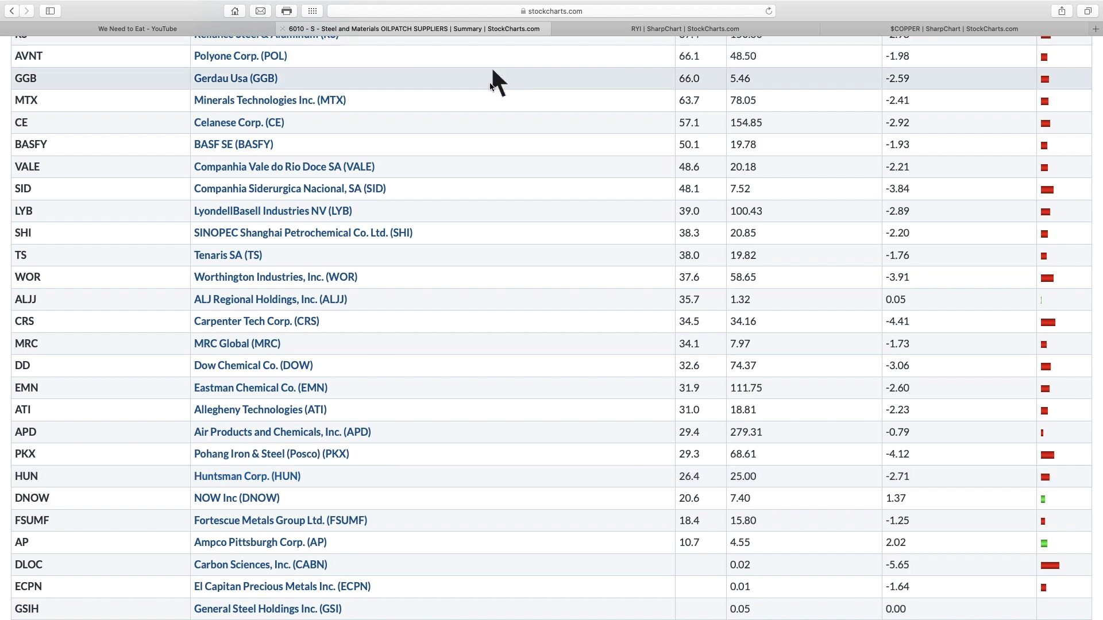
scroll(505, 178, up, 5)
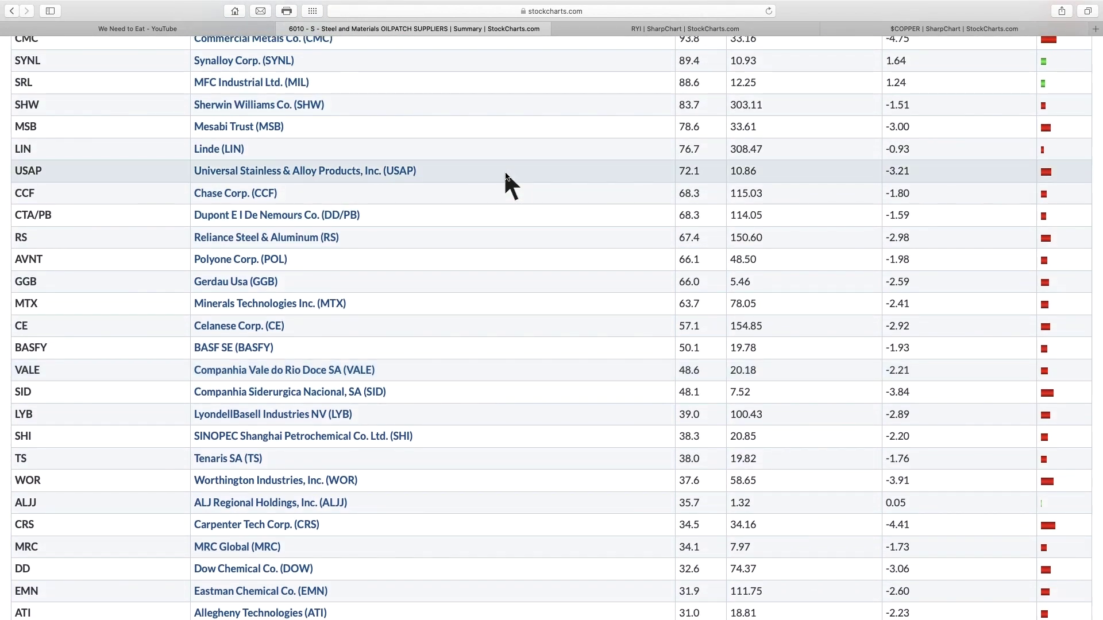
scroll(505, 172, up, 14)
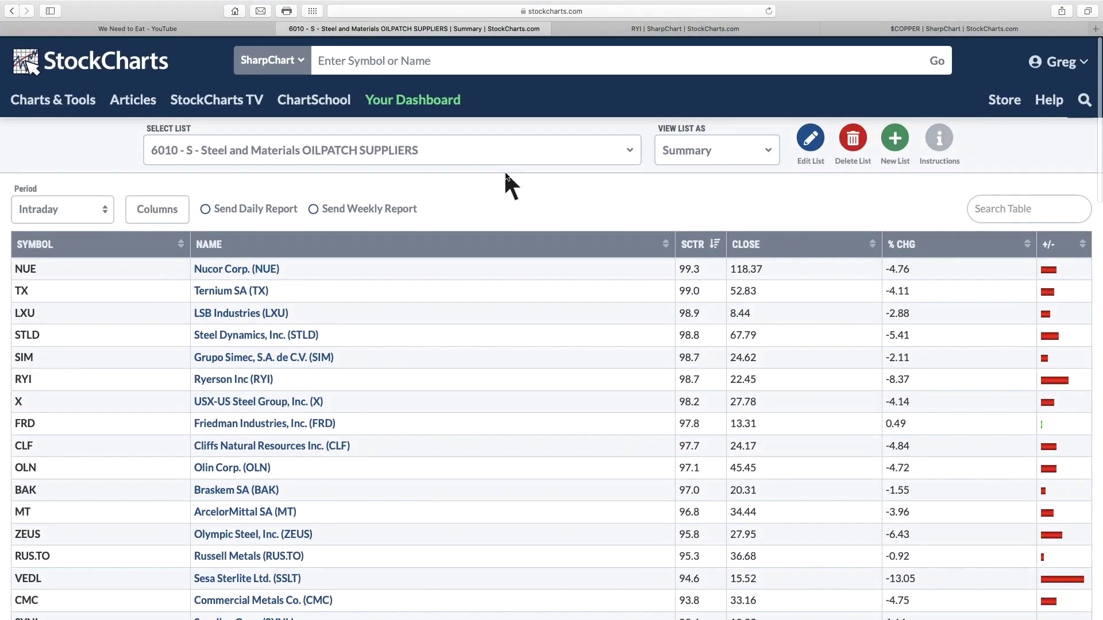